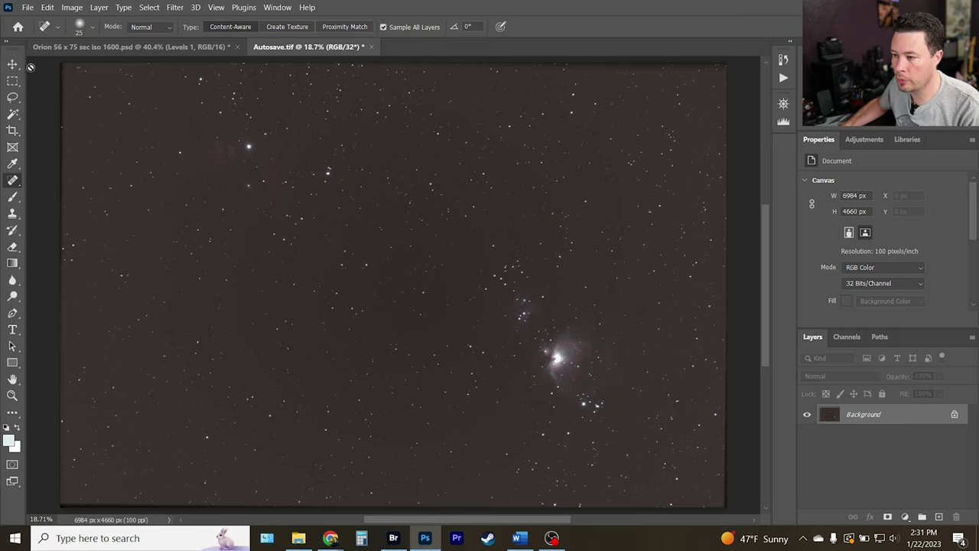
Convert the image to 16 bits per channel, using the Exposure and Gamma method for HDR toning at its default values
{"action": "left_click", "coordinate": [71, 8]}
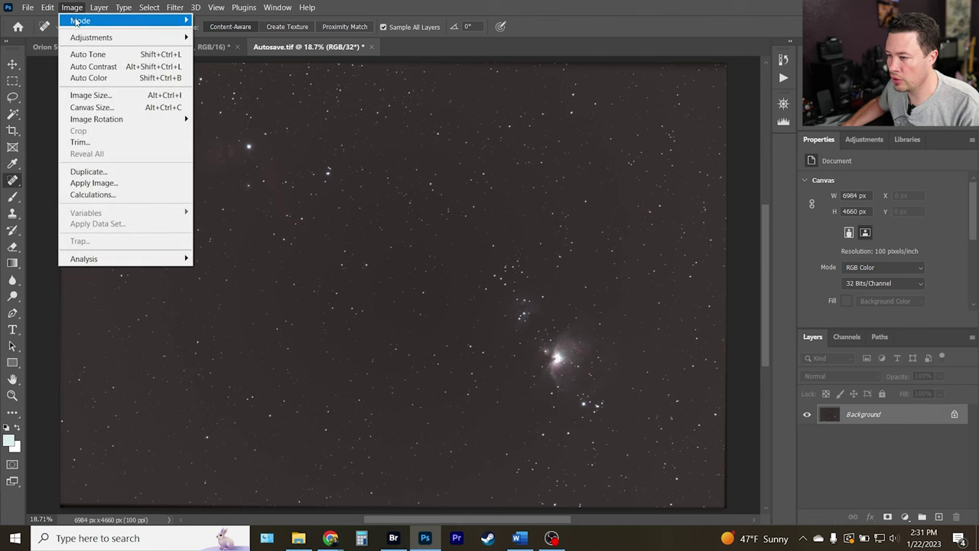
{"action": "mouse_move", "coordinate": [77, 21]}
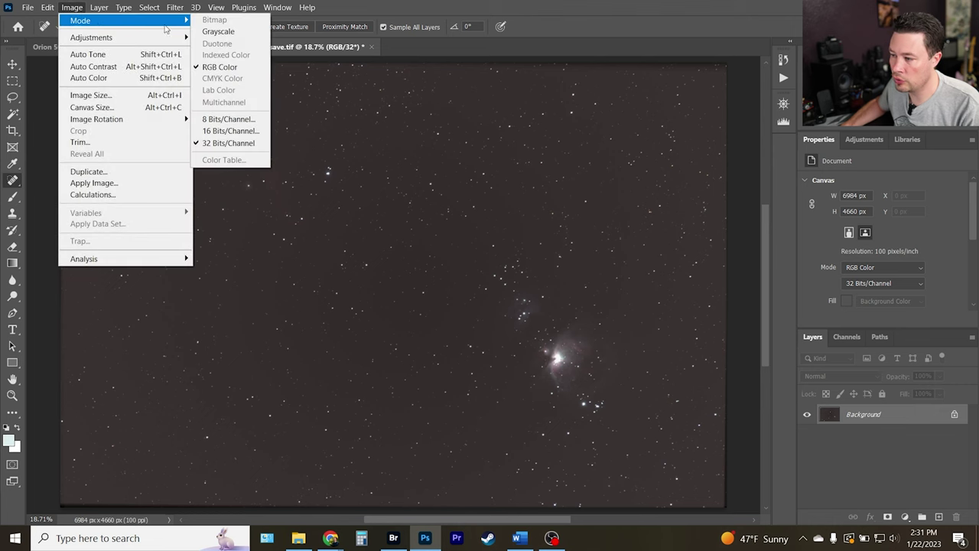
{"action": "left_click", "coordinate": [228, 131]}
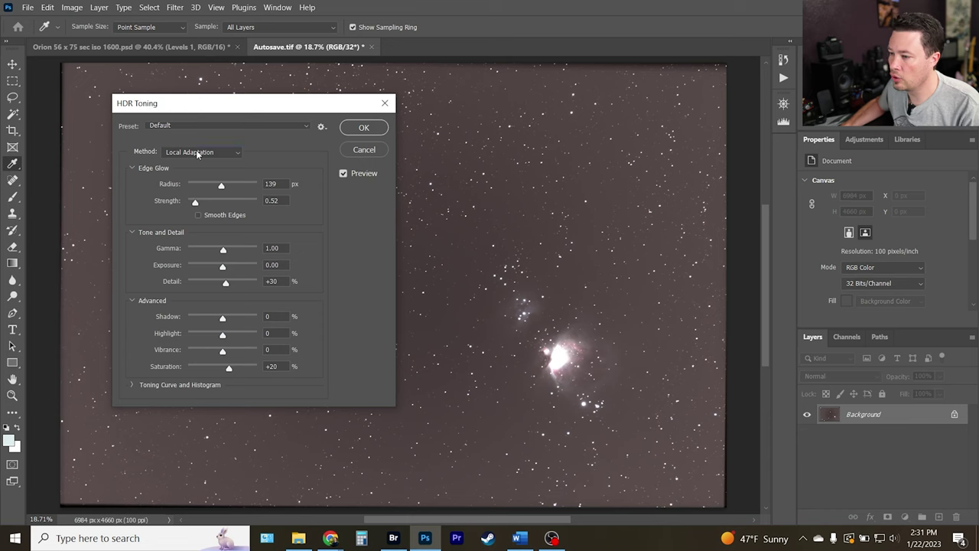
{"action": "left_click", "coordinate": [197, 153]}
{"action": "left_click", "coordinate": [198, 163]}
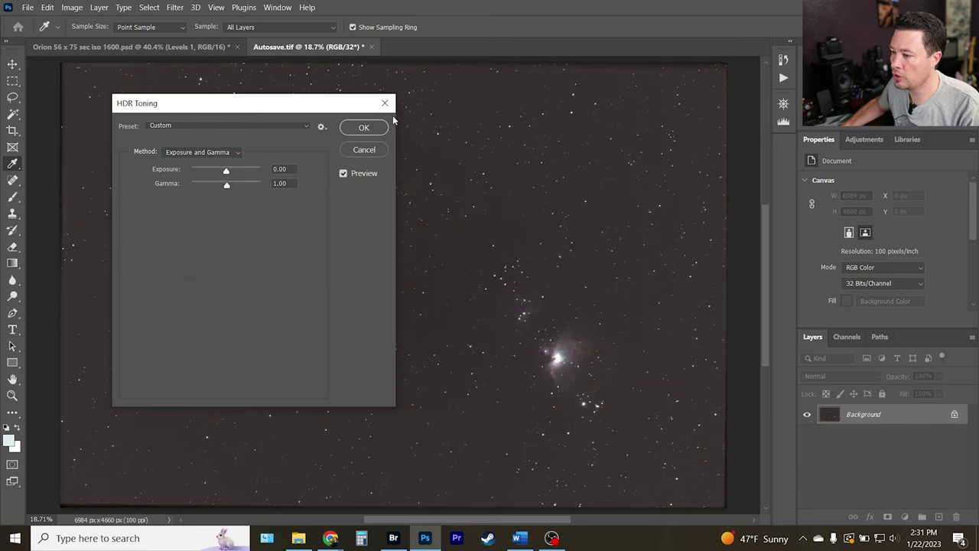
{"action": "left_click", "coordinate": [364, 127]}
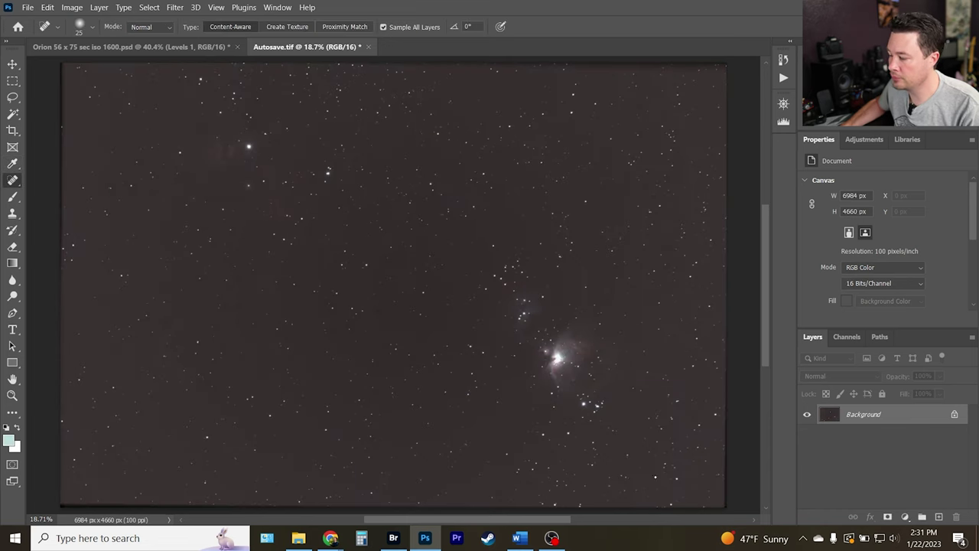
Add a Levels adjustment layer and set its black point to 33 and its midtone value to 2.36
{"action": "left_click", "coordinate": [866, 140]}
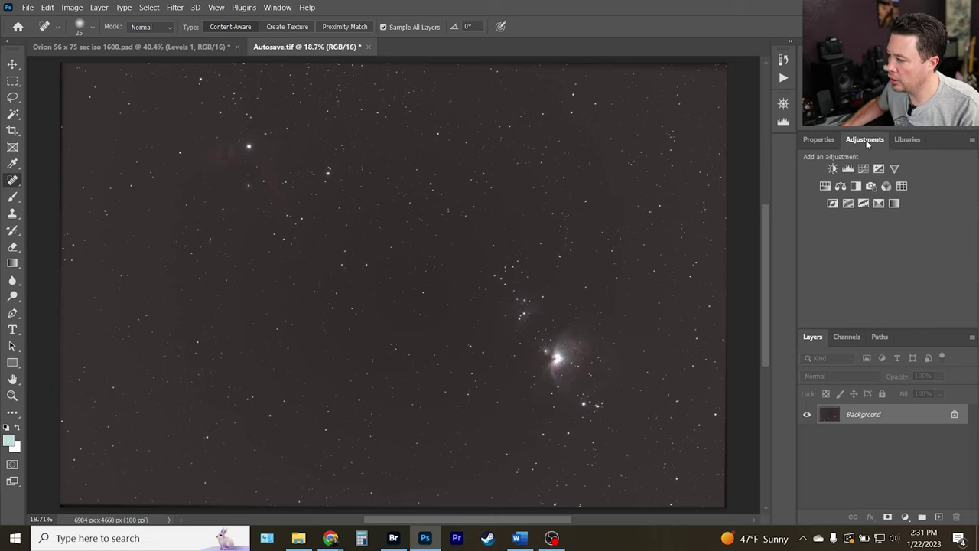
{"action": "left_click", "coordinate": [848, 169]}
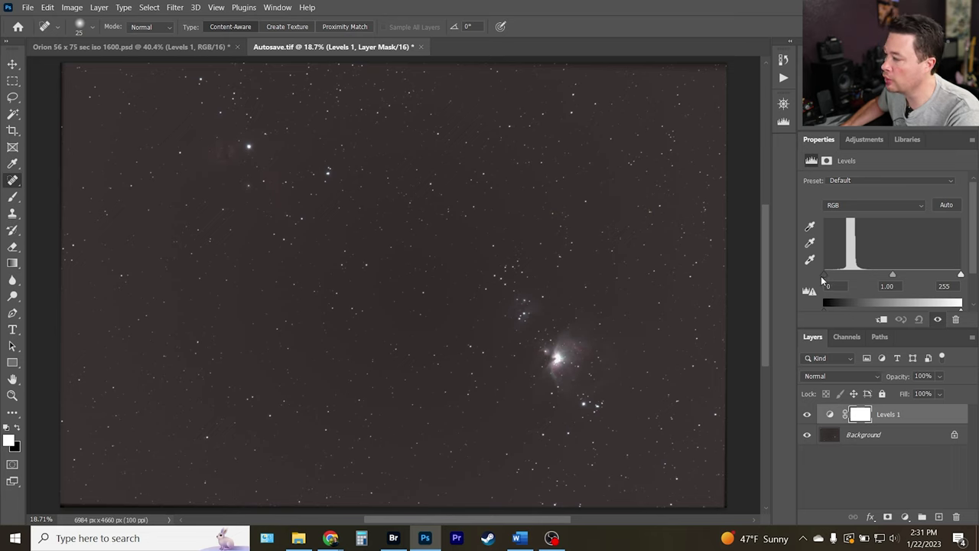
{"action": "left_click_drag", "start_coordinate": [825, 279], "coordinate": [843, 281]}
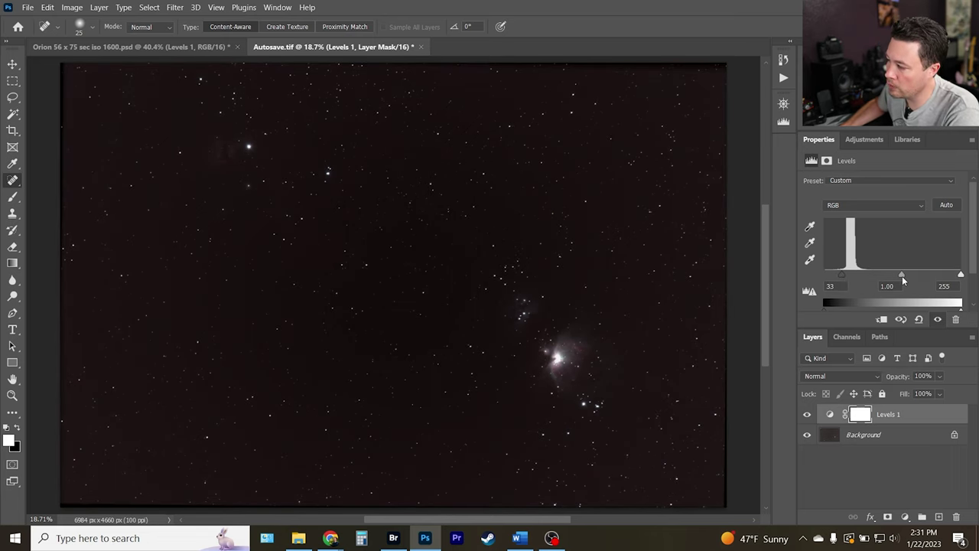
{"action": "left_click_drag", "start_coordinate": [902, 274], "coordinate": [866, 272]}
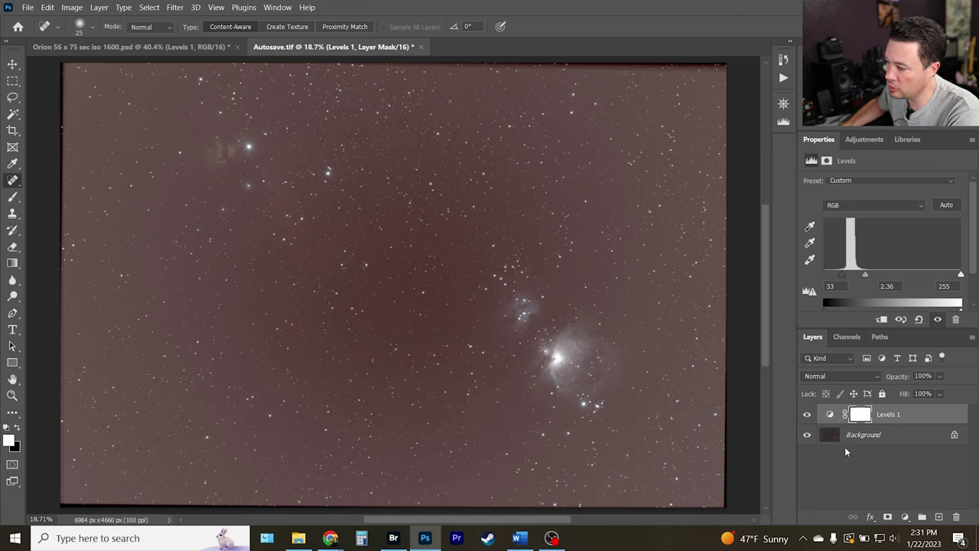
Compare the image with the Levels 1 adjustment hidden and shown
{"action": "left_click", "coordinate": [808, 415]}
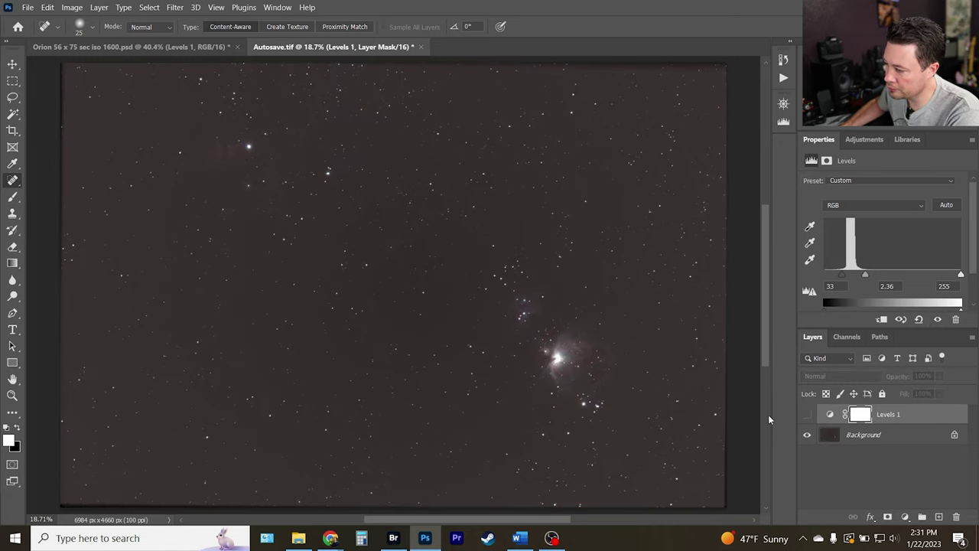
{"action": "left_click", "coordinate": [808, 415]}
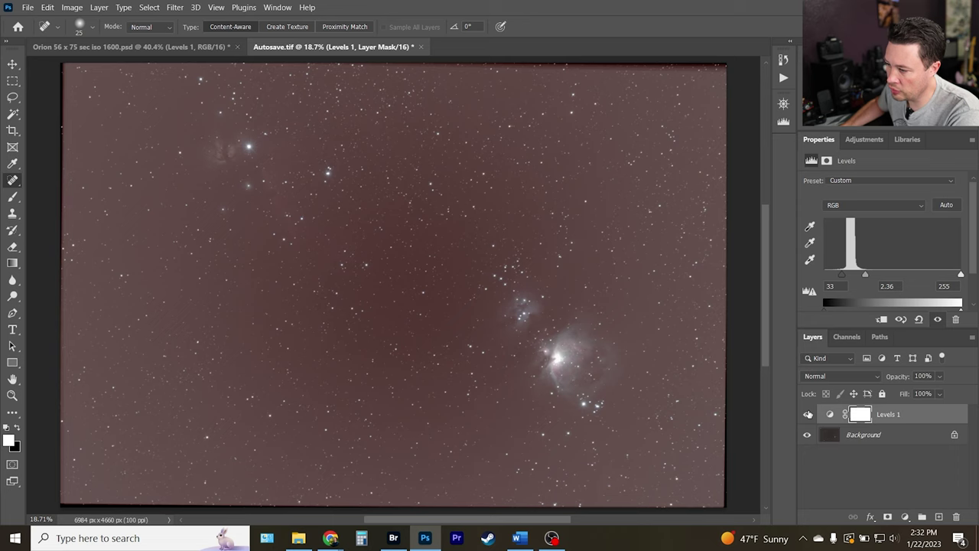
{"action": "left_click", "coordinate": [808, 415]}
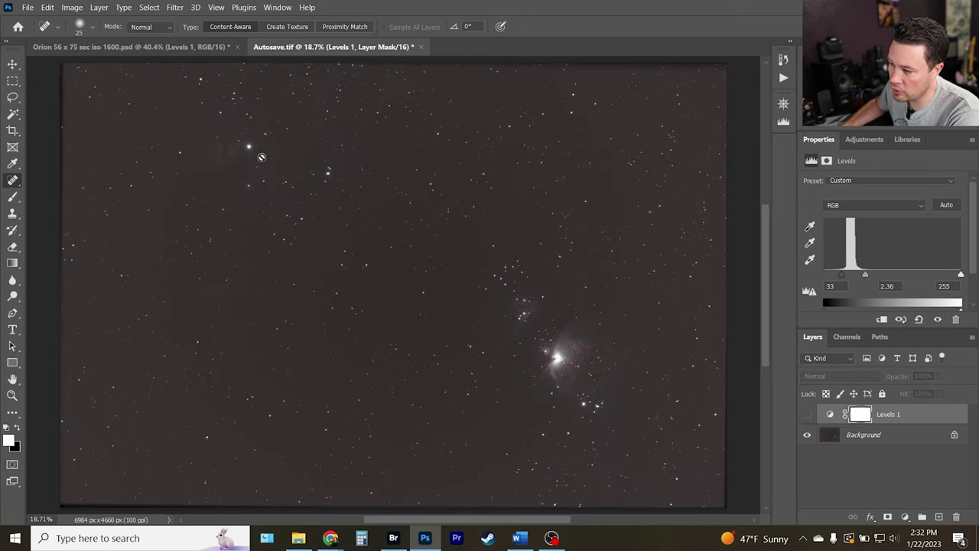
{"action": "left_click", "coordinate": [810, 414]}
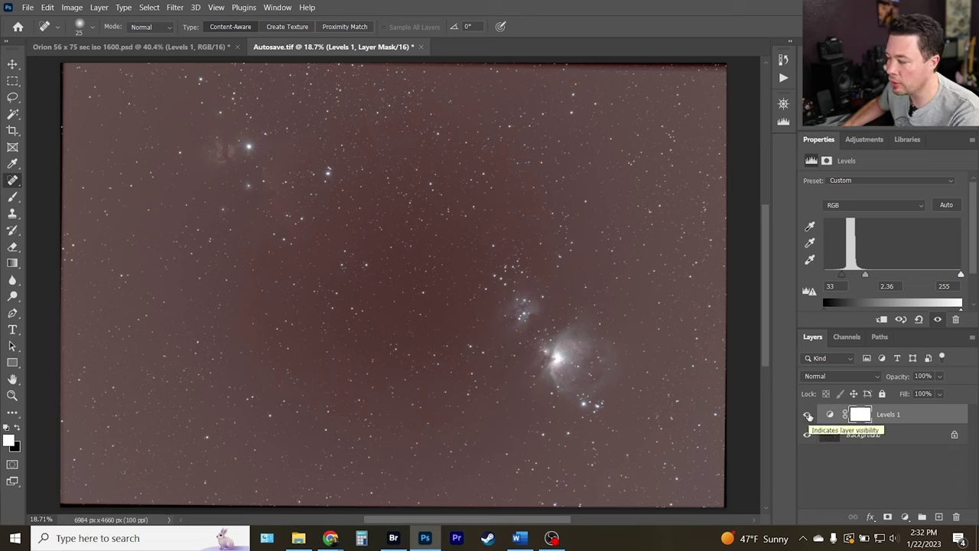
Add a second Levels adjustment layer with the black point at 44 and the midtone value at 1.46
{"action": "left_click", "coordinate": [864, 140]}
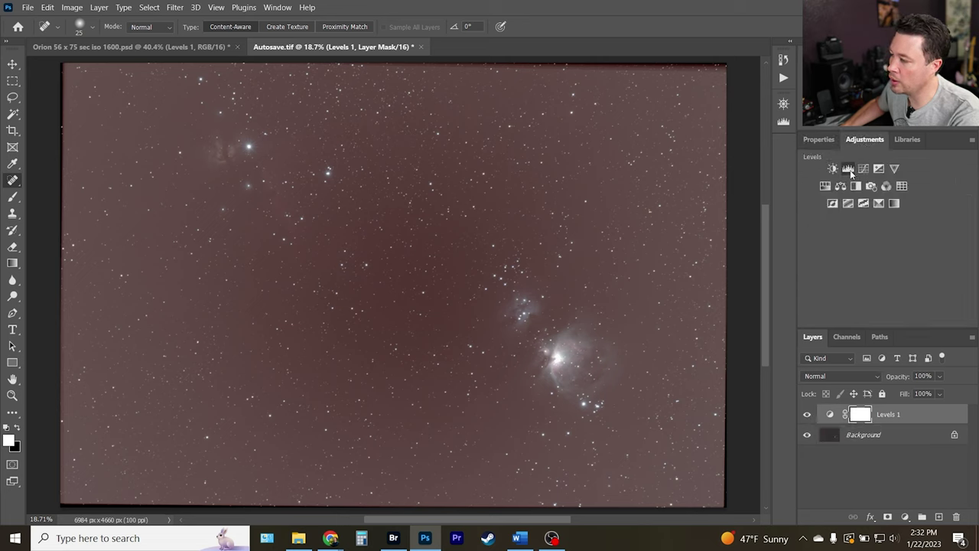
{"action": "left_click", "coordinate": [849, 169]}
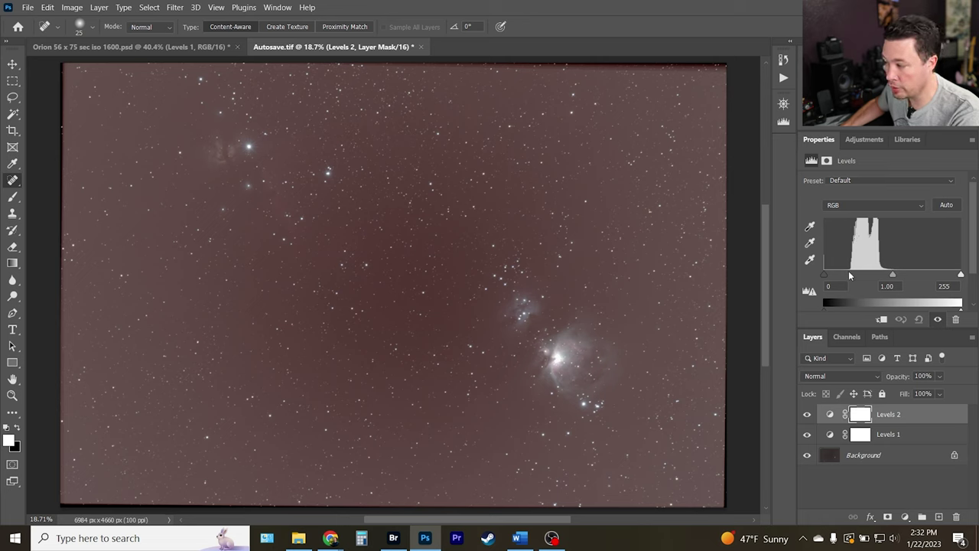
{"action": "left_click_drag", "start_coordinate": [826, 277], "coordinate": [848, 277]}
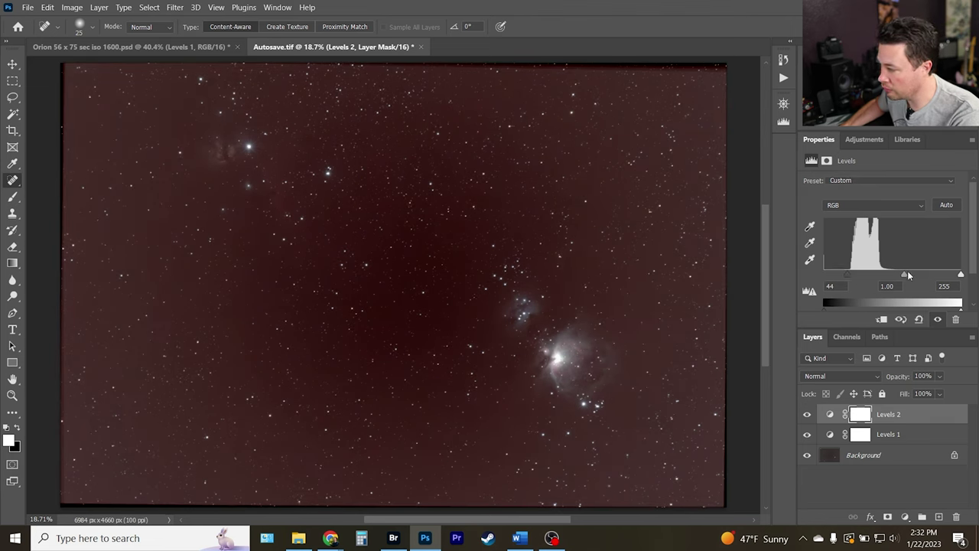
{"action": "left_click_drag", "start_coordinate": [904, 274], "coordinate": [891, 274]}
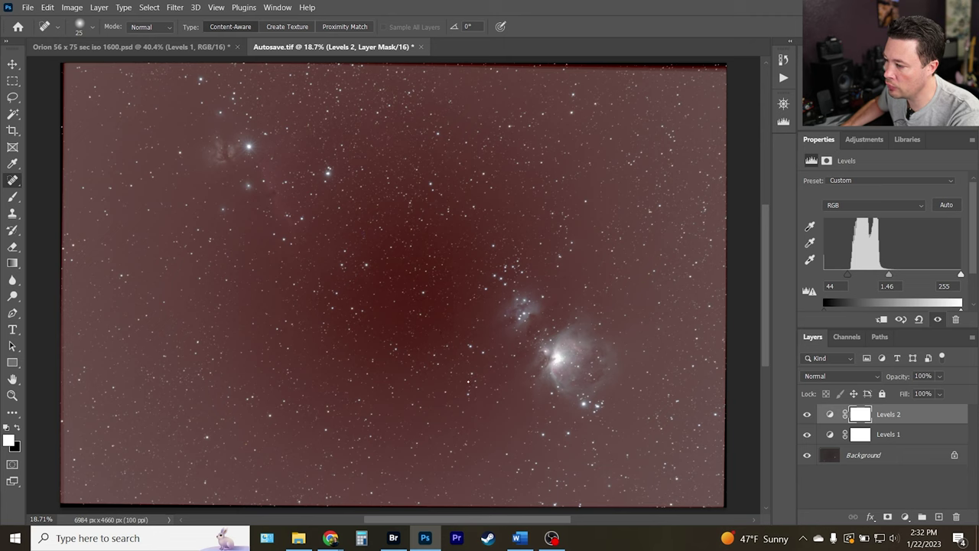
Add a third Levels adjustment layer with the black point at 14 and the midtone value at 1.24
{"action": "left_click", "coordinate": [862, 140]}
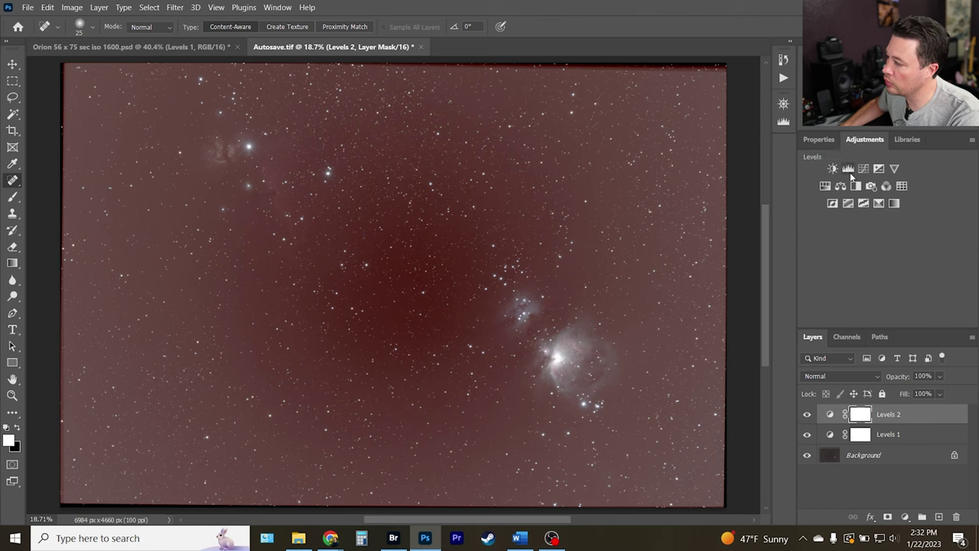
{"action": "left_click", "coordinate": [847, 170]}
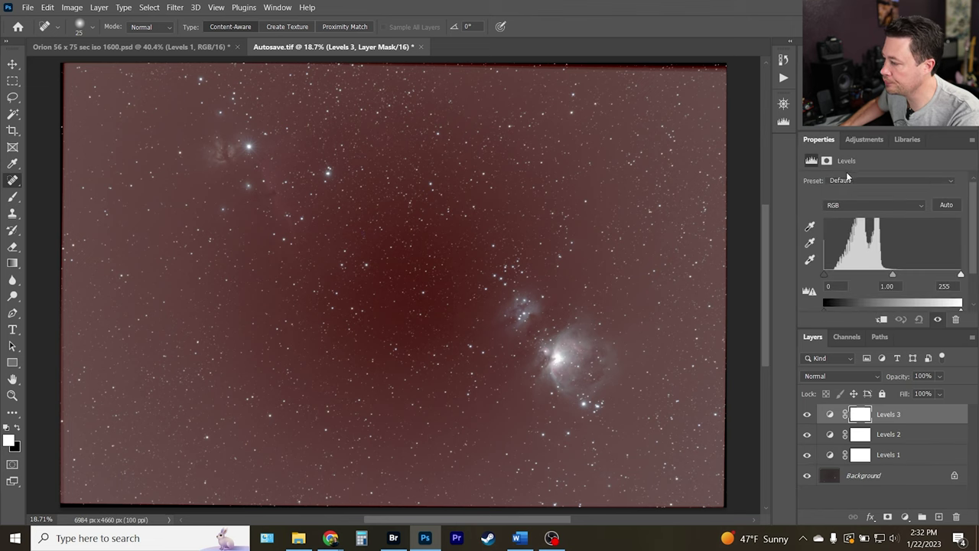
{"action": "left_click_drag", "start_coordinate": [826, 276], "coordinate": [831, 274]}
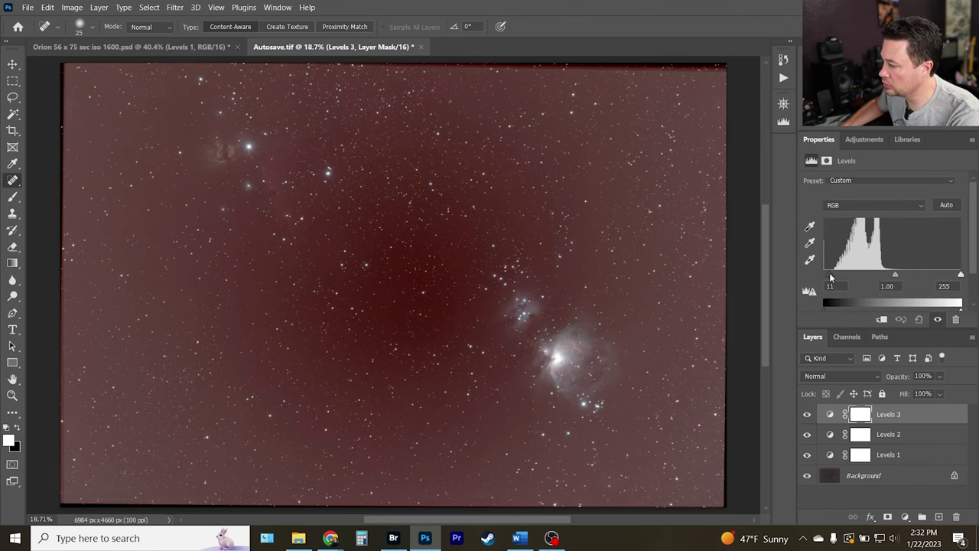
{"action": "left_click_drag", "start_coordinate": [896, 276], "coordinate": [887, 274]}
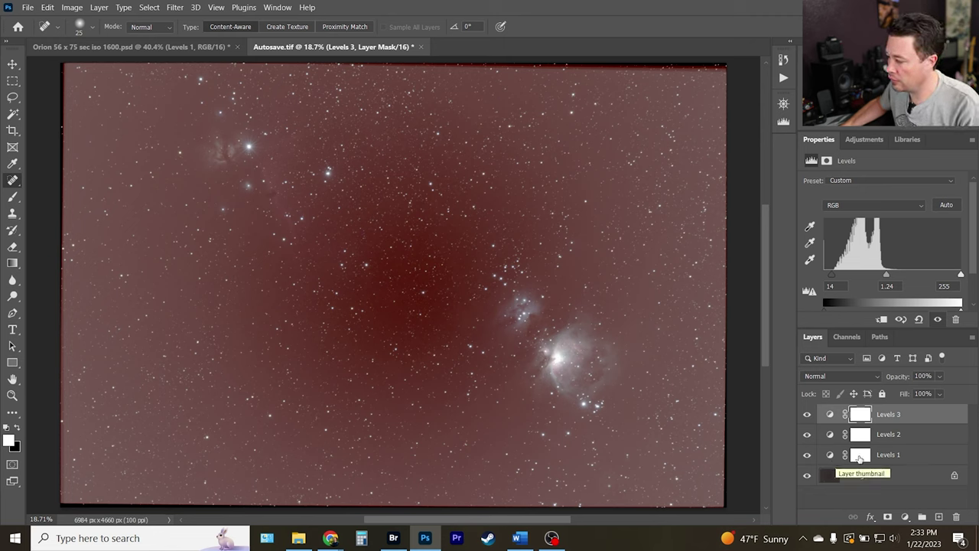
Group the three Levels adjustment layers
{"action": "left_click", "coordinate": [831, 456], "text": "shift"}
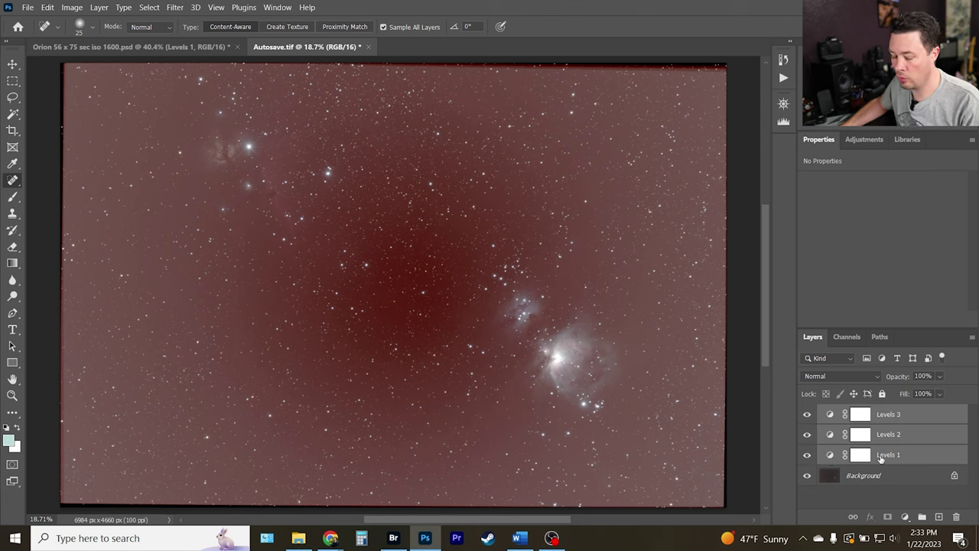
{"action": "key", "text": "ctrl+g"}
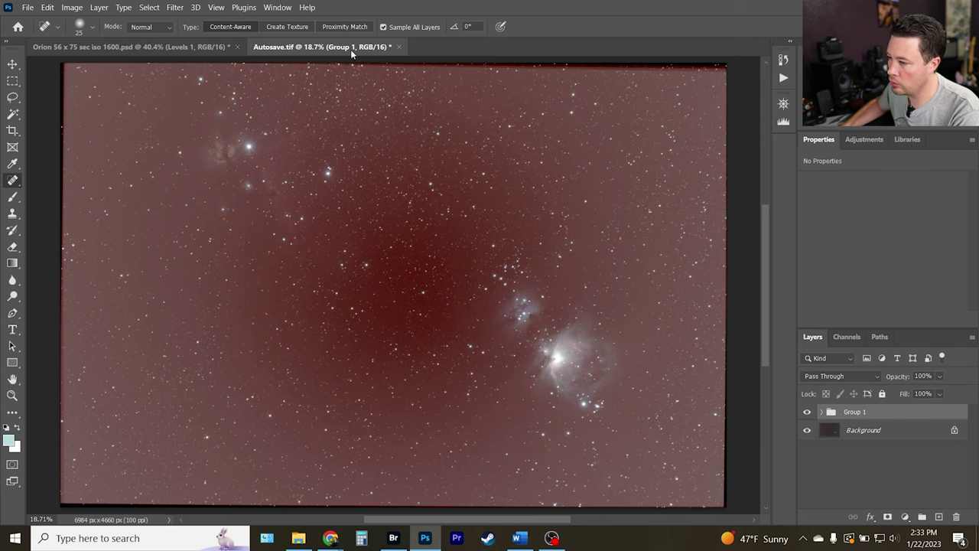
Make the three Levels layers in Orion 56 x 75 sec iso 1600.psd visible and close Autosave.tif without saving
{"action": "left_click", "coordinate": [137, 48]}
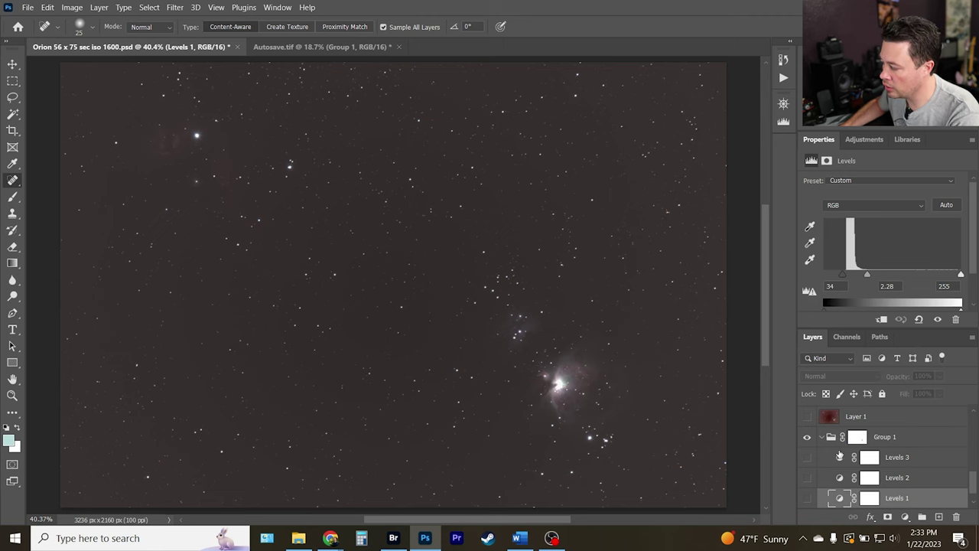
{"action": "left_click_drag", "start_coordinate": [808, 457], "coordinate": [813, 498]}
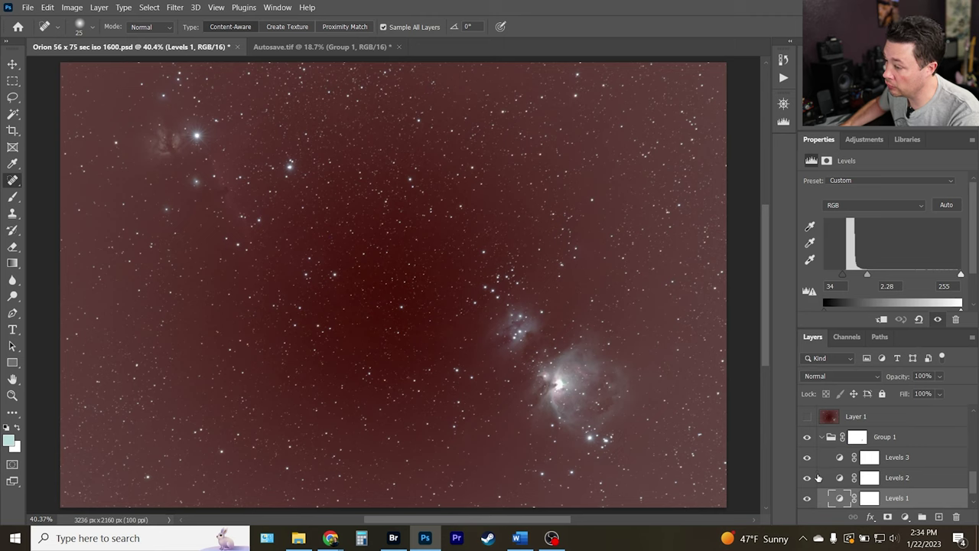
{"action": "left_click", "coordinate": [342, 51]}
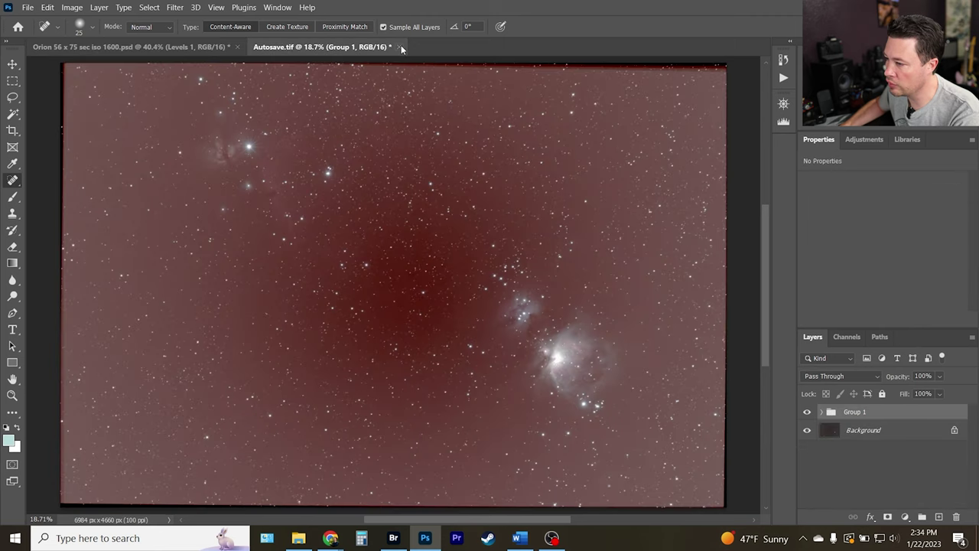
{"action": "left_click", "coordinate": [399, 47]}
{"action": "left_click", "coordinate": [509, 211]}
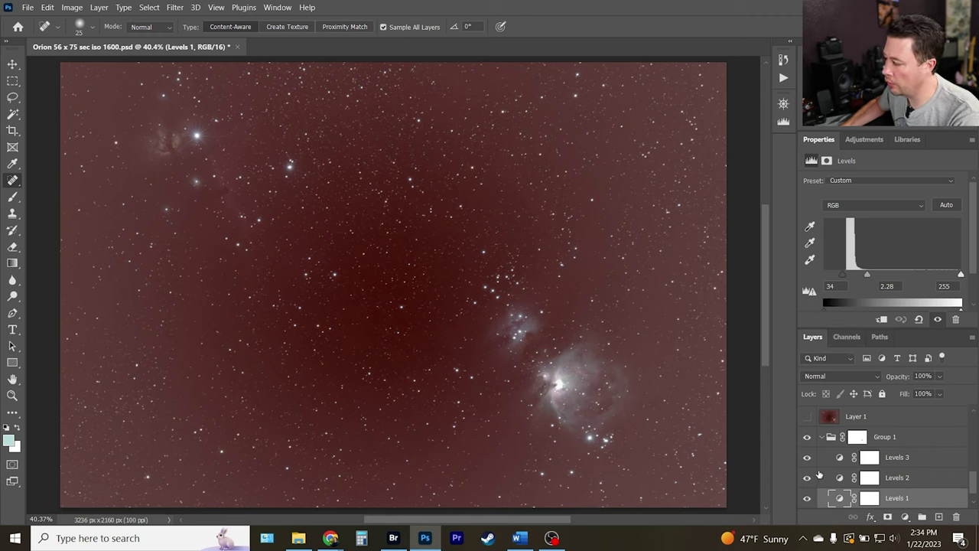
Collapse Group 1 and make Layer 1 and the Curves 1 adjustment above it visible
{"action": "left_click", "coordinate": [823, 438]}
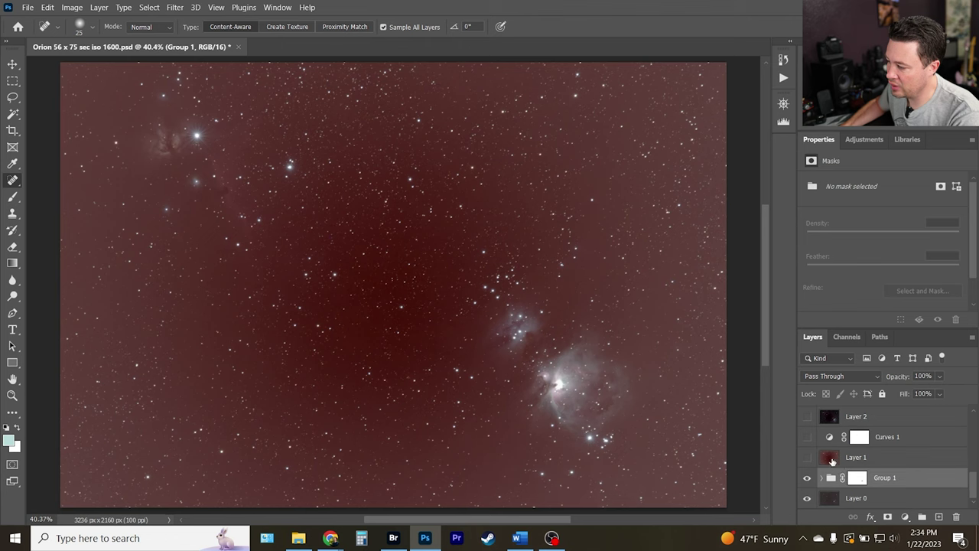
{"action": "left_click", "coordinate": [830, 458]}
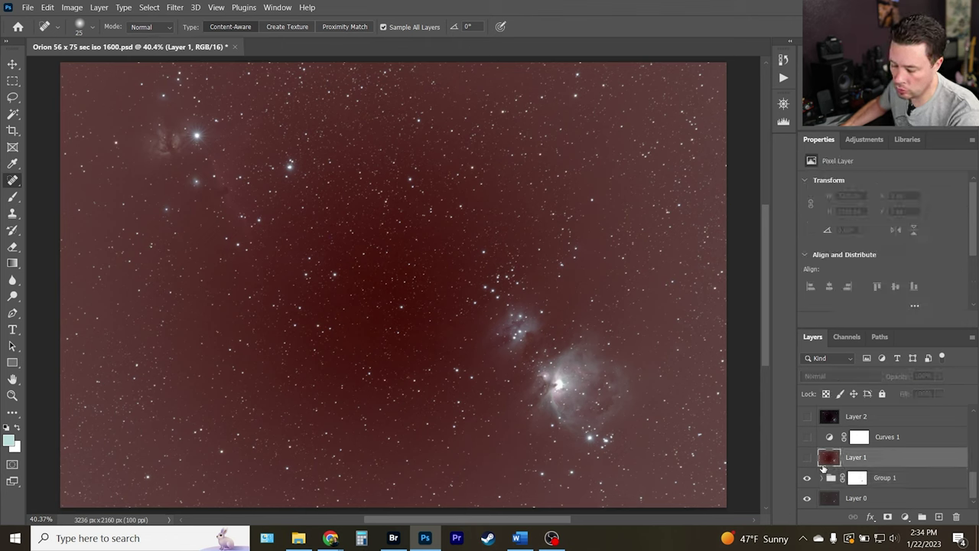
{"action": "left_click", "coordinate": [807, 459]}
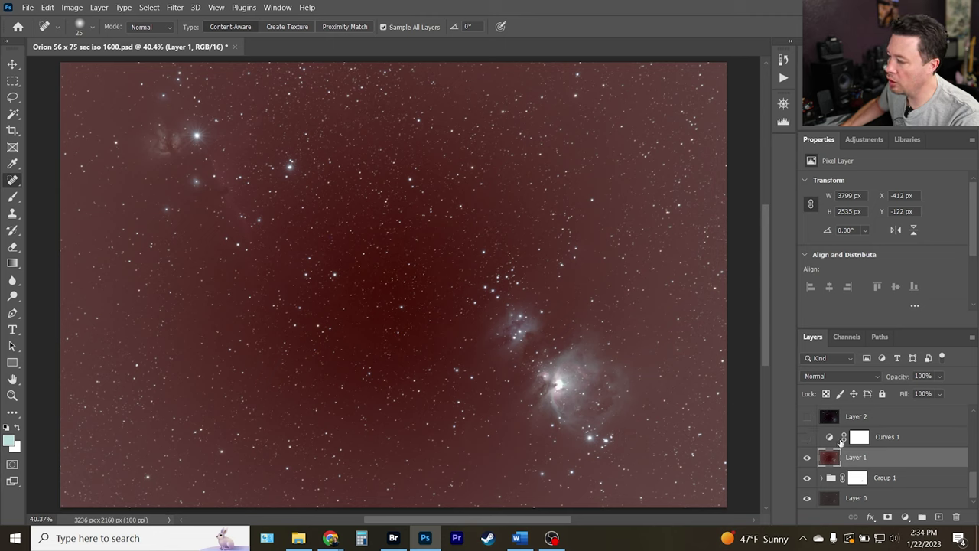
{"action": "left_click", "coordinate": [830, 439]}
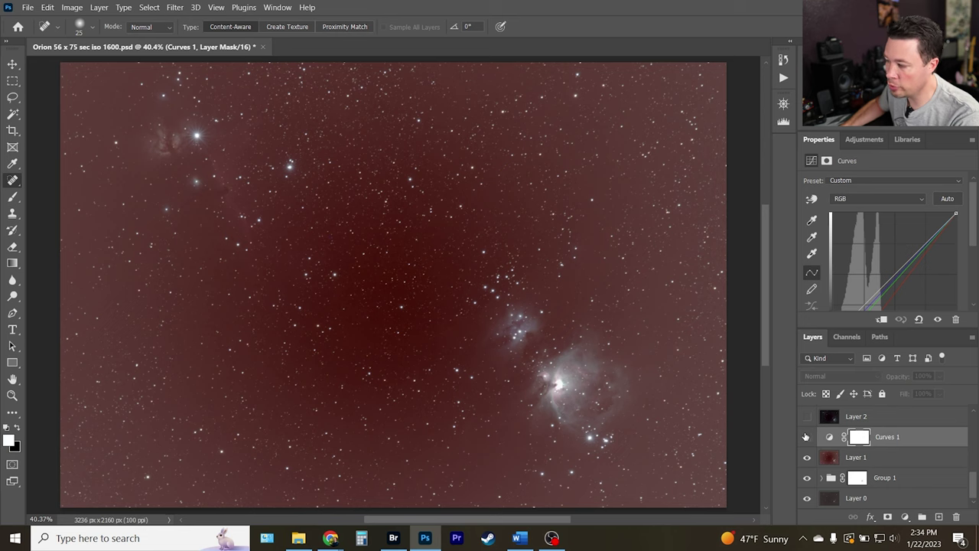
{"action": "left_click", "coordinate": [808, 437]}
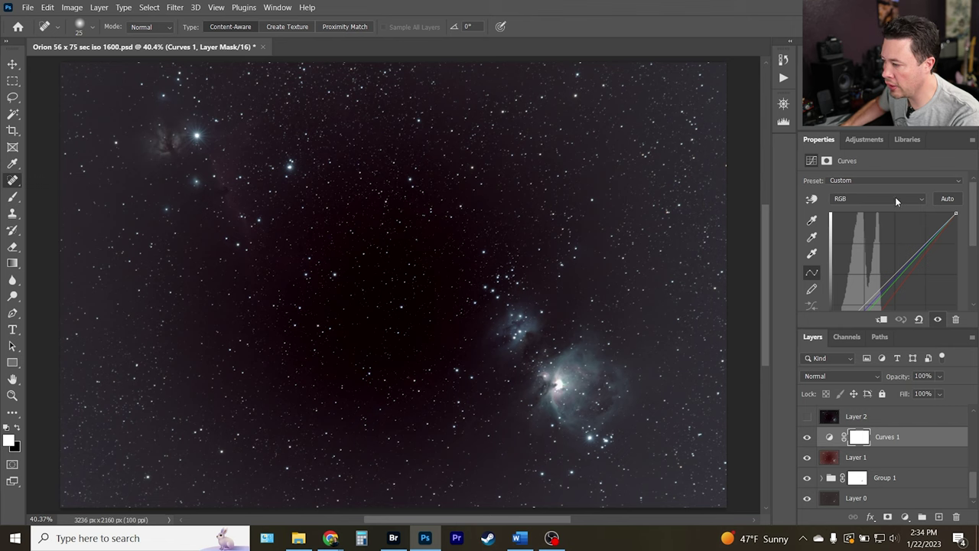
Examine the lower ends of the channel lines in Curves 1 and compare the image with that adjustment hidden and shown
{"action": "scroll", "coordinate": [888, 233], "scroll_direction": "down", "scroll_amount": 3}
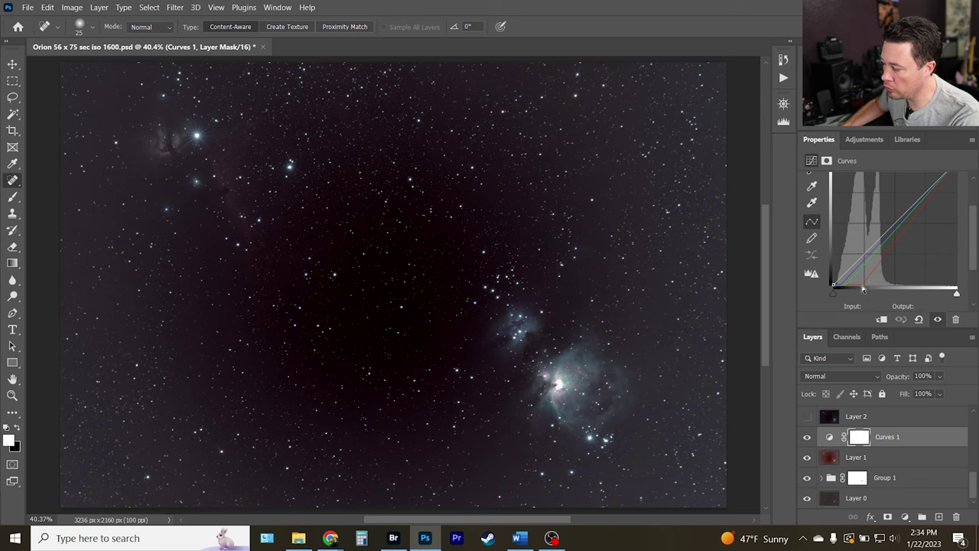
{"action": "left_click_drag", "start_coordinate": [834, 284], "coordinate": [843, 284]}
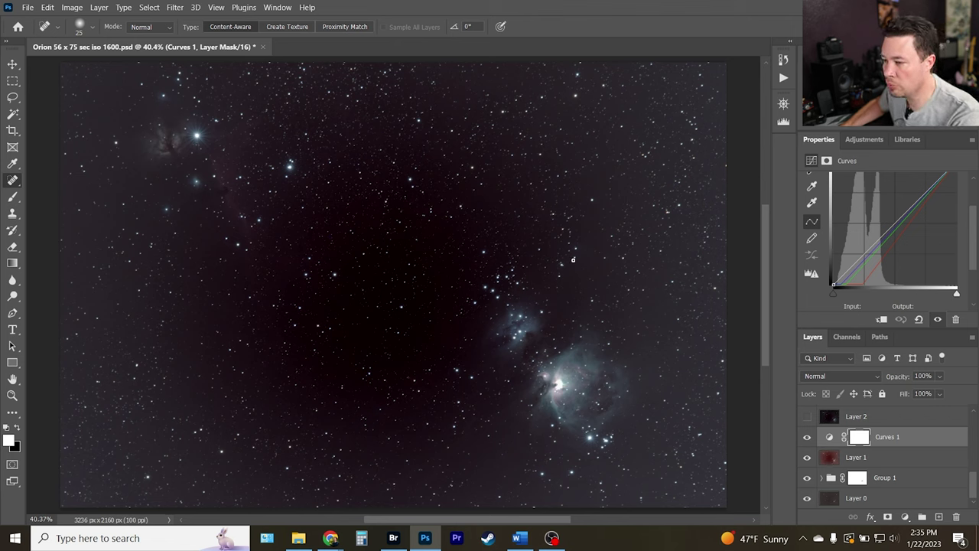
{"action": "left_click", "coordinate": [808, 437]}
{"action": "left_click", "coordinate": [809, 439]}
{"action": "scroll", "coordinate": [845, 458], "scroll_direction": "up", "scroll_amount": 1}
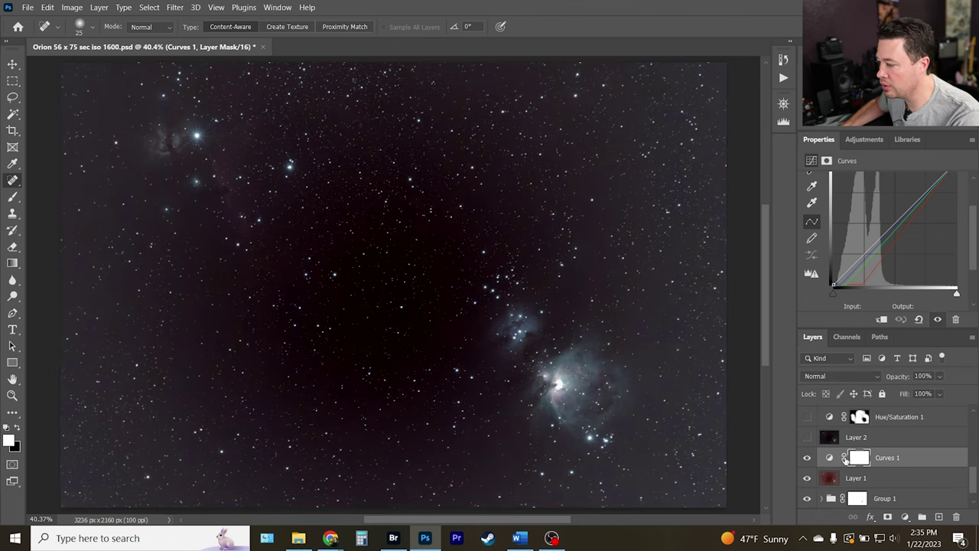
Make Layer 2 above Curves 1 visible, select it and open it in a maximized Camera Raw filter
{"action": "scroll", "coordinate": [844, 457], "scroll_direction": "up", "scroll_amount": 1}
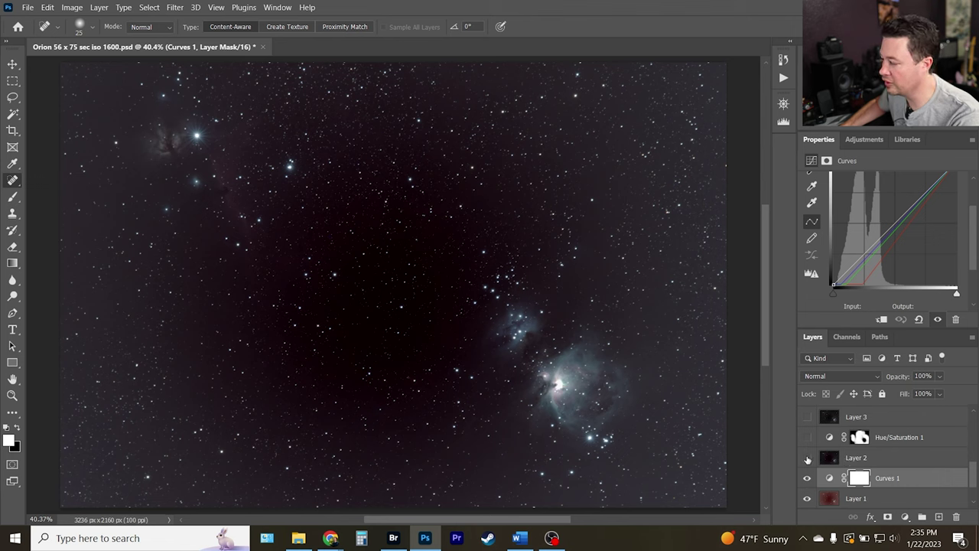
{"action": "left_click", "coordinate": [808, 460]}
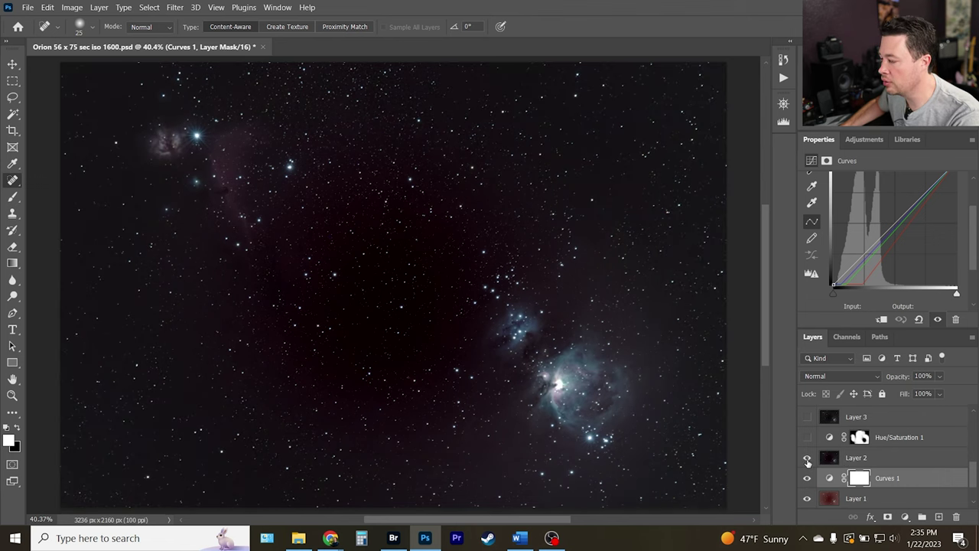
{"action": "left_click", "coordinate": [856, 459]}
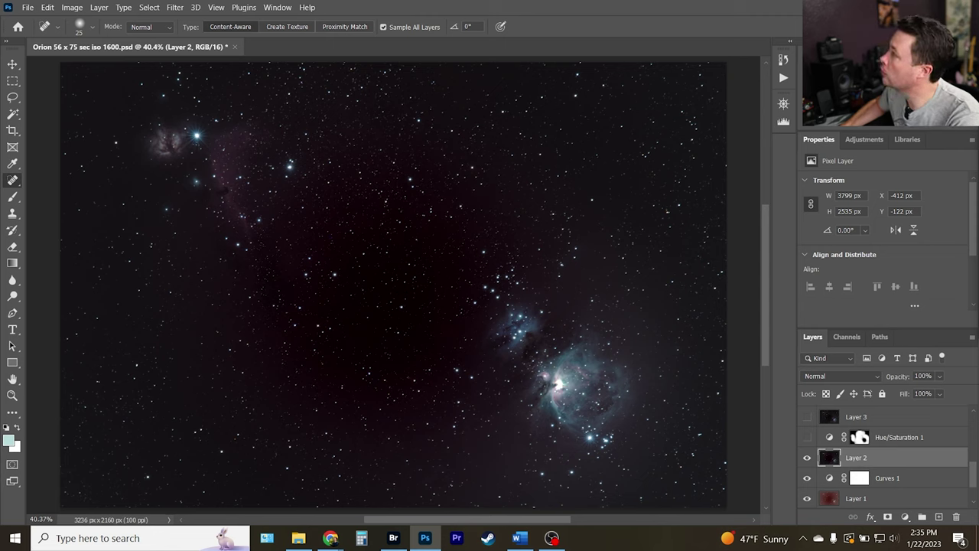
{"action": "key", "text": "ctrl+shift+a"}
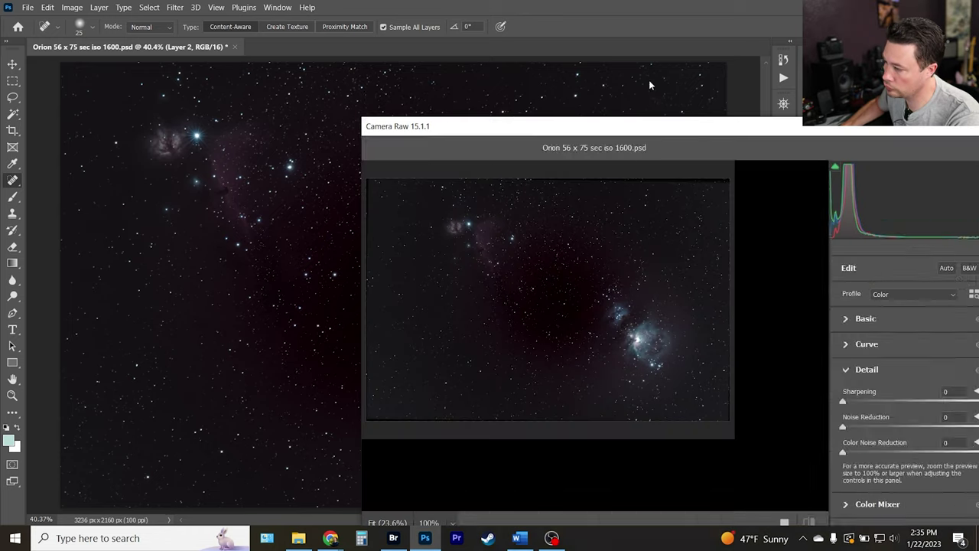
{"action": "left_click", "coordinate": [774, 82]}
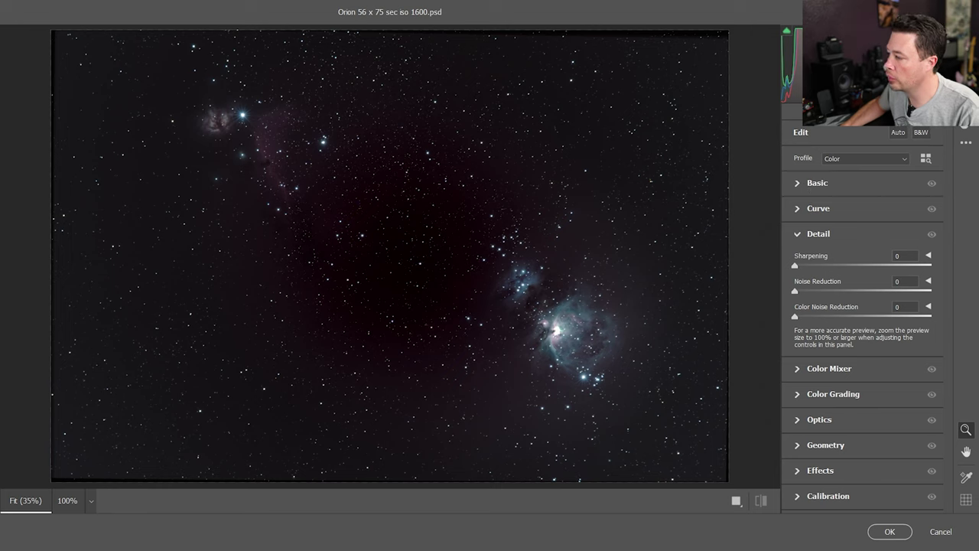
Create a brush mask over the dark centre of the image with size 37 and feather, flow and density 100
{"action": "key", "text": "shift+w"}
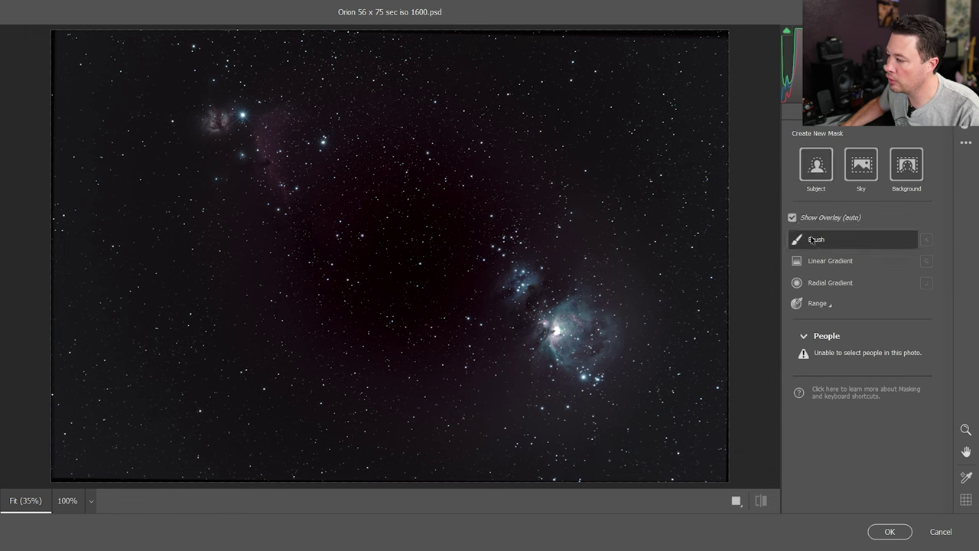
{"action": "left_click", "coordinate": [812, 240]}
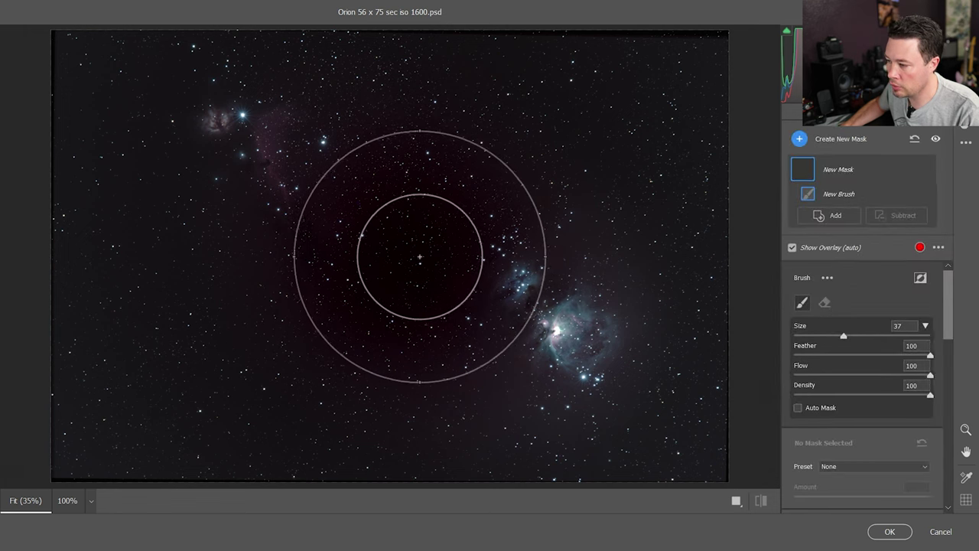
{"action": "left_click", "coordinate": [419, 257]}
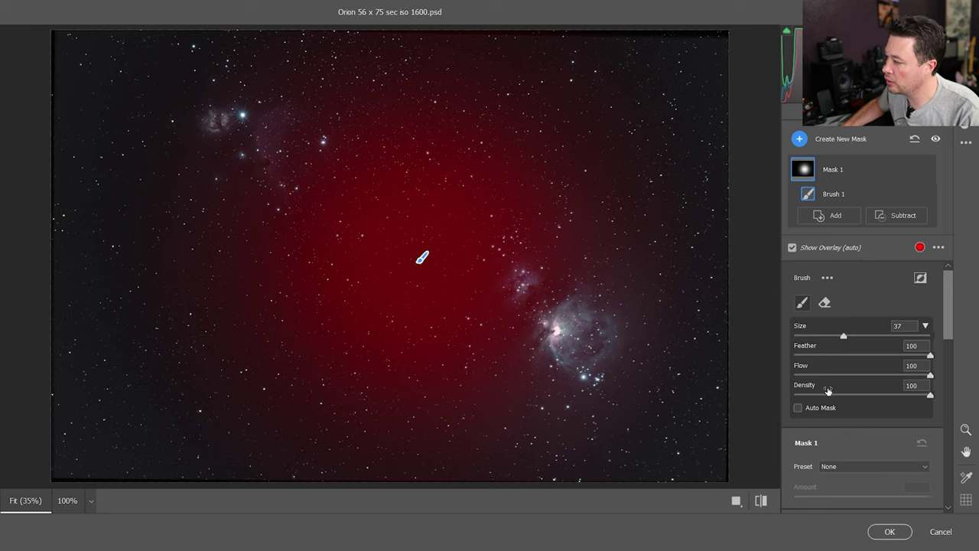
Raise the brush mask's exposure to +0.80 and shift its temperature toward blue
{"action": "scroll", "coordinate": [874, 392], "scroll_direction": "down", "scroll_amount": 2}
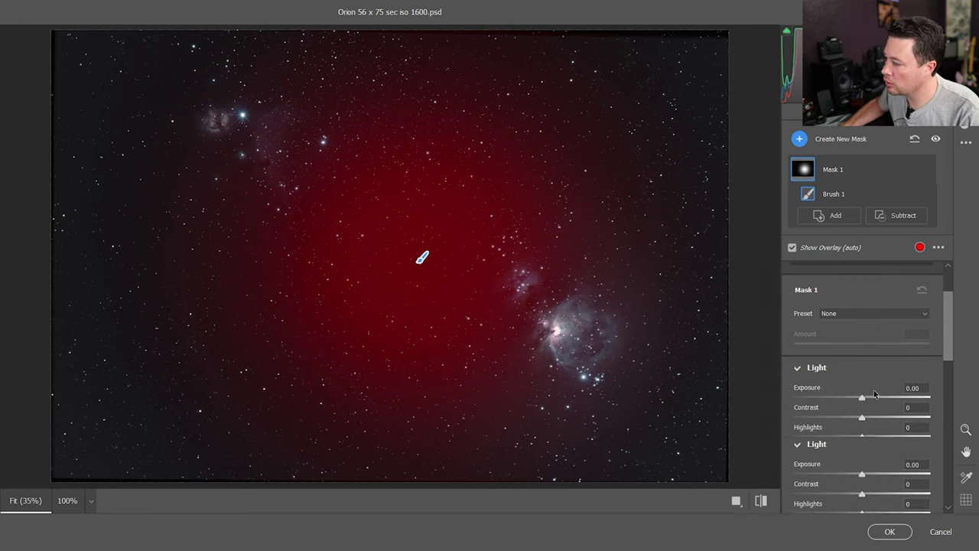
{"action": "left_click_drag", "start_coordinate": [863, 399], "coordinate": [874, 398]}
{"action": "scroll", "coordinate": [874, 426], "scroll_direction": "down", "scroll_amount": 3}
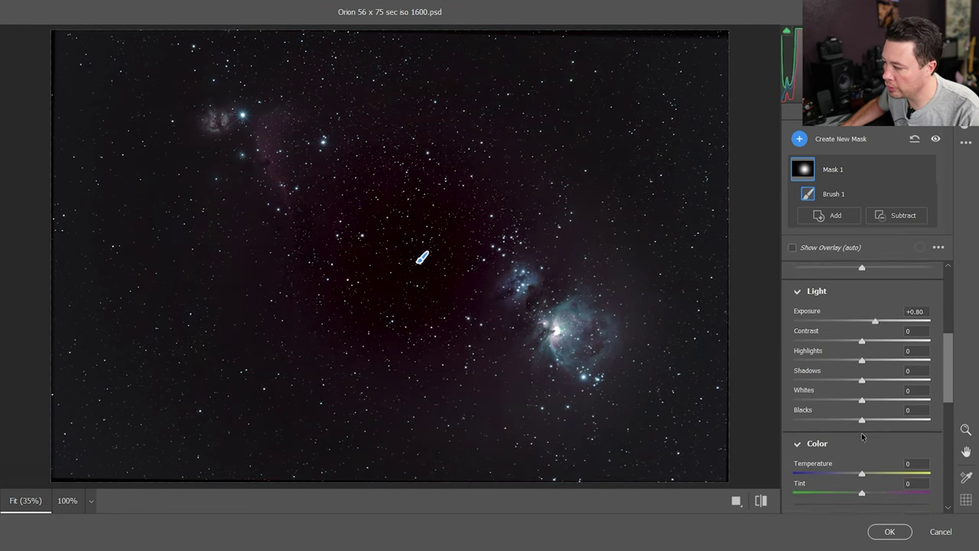
{"action": "left_click_drag", "start_coordinate": [863, 397], "coordinate": [835, 394]}
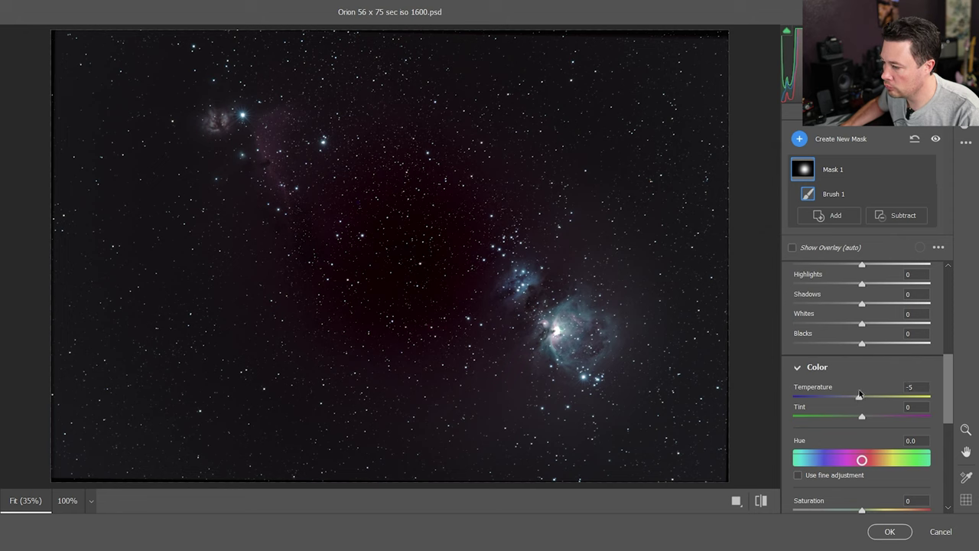
Set the brush mask's saturation to -72 and apply the Camera Raw adjustments to Layer 2
{"action": "scroll", "coordinate": [880, 406], "scroll_direction": "down", "scroll_amount": 3}
{"action": "mouse_move", "coordinate": [860, 358]}
{"action": "left_mouse_down"}
{"action": "mouse_move", "coordinate": [763, 357]}
{"action": "mouse_move", "coordinate": [812, 359]}
{"action": "left_mouse_up"}
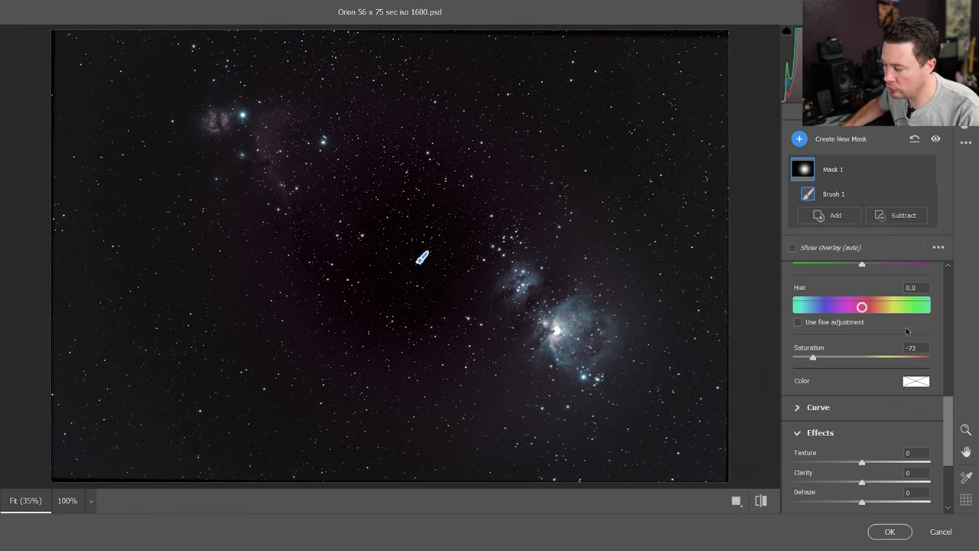
{"action": "left_click", "coordinate": [892, 532]}
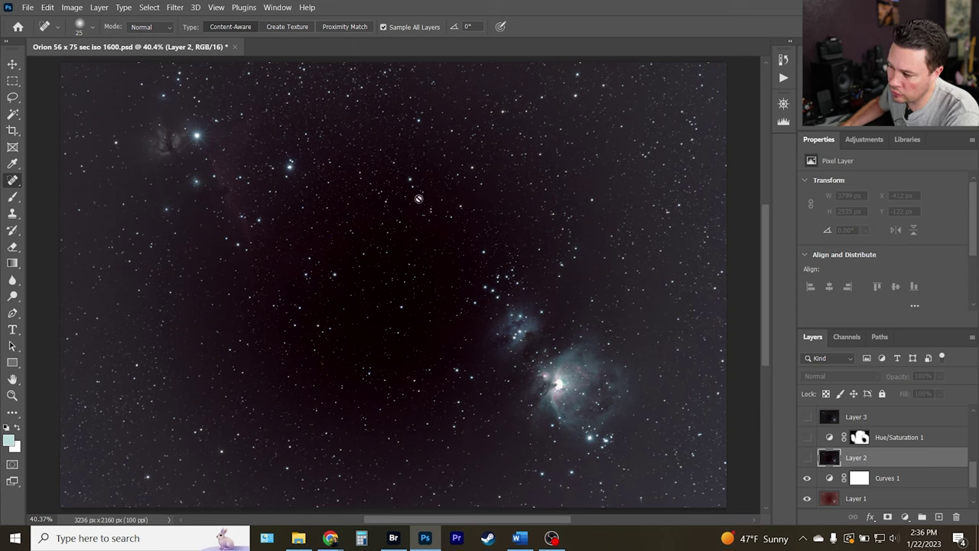
Make Layer 2 and Hue/Saturation 1 visible and compare the image with the Hue/Saturation adjustment hidden and shown
{"action": "left_click", "coordinate": [807, 459]}
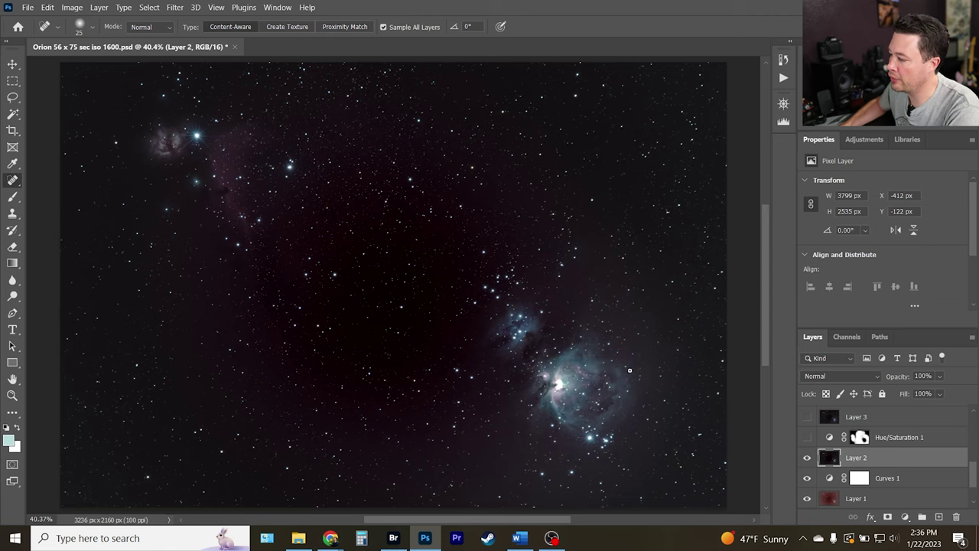
{"action": "left_click", "coordinate": [807, 437]}
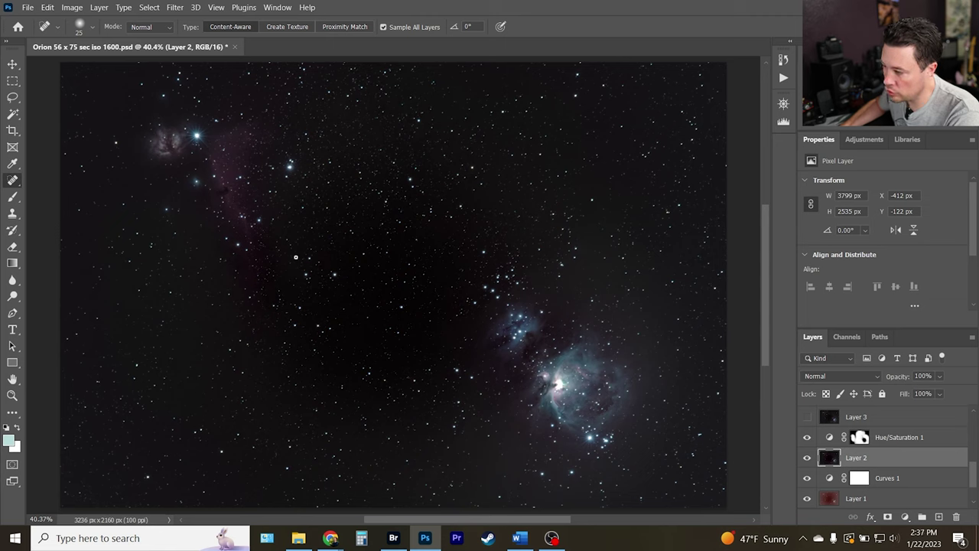
{"action": "left_click", "coordinate": [807, 458]}
{"action": "left_click", "coordinate": [807, 458]}
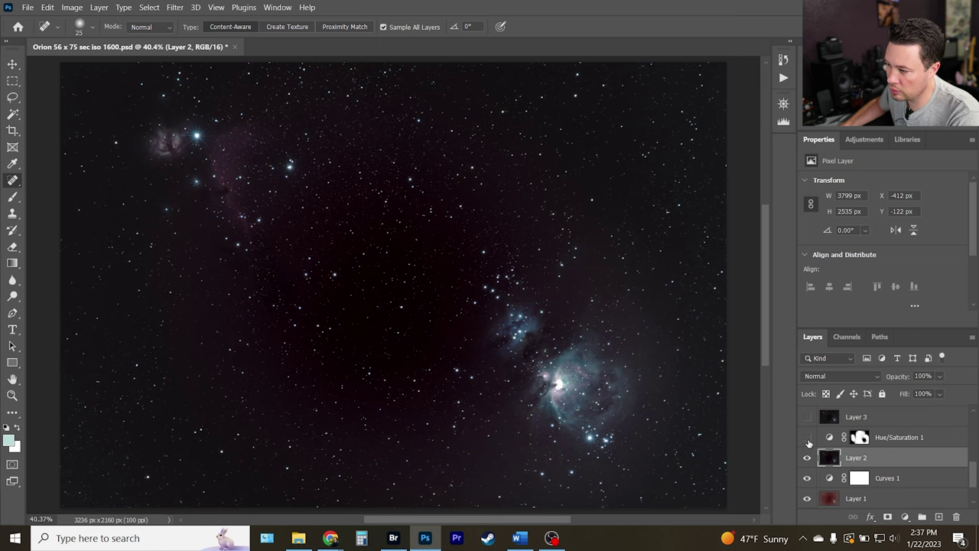
Select Layer 3, make it visible and compare the image with that layer hidden and shown
{"action": "scroll", "coordinate": [809, 440], "scroll_direction": "up", "scroll_amount": 1}
{"action": "key", "text": "alt+bracketright"}
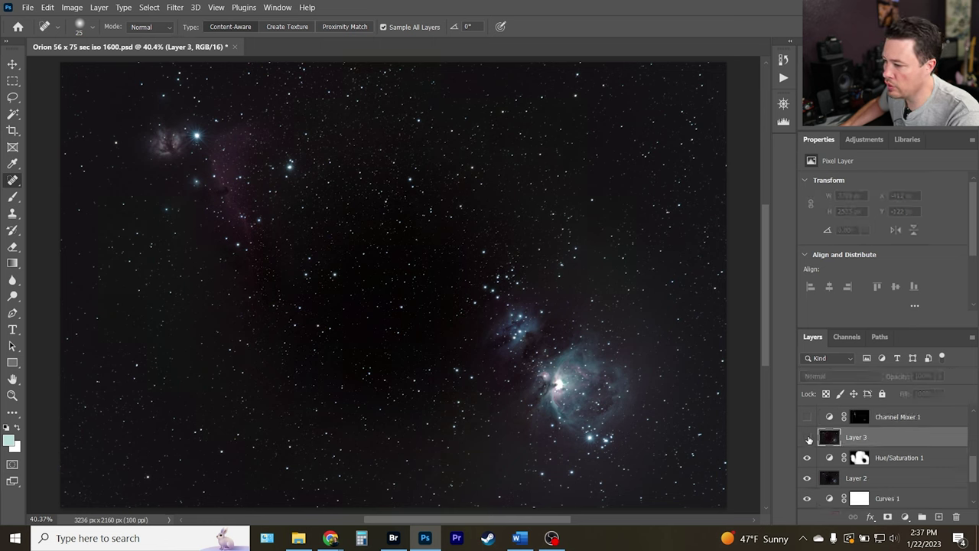
{"action": "left_click", "coordinate": [808, 438]}
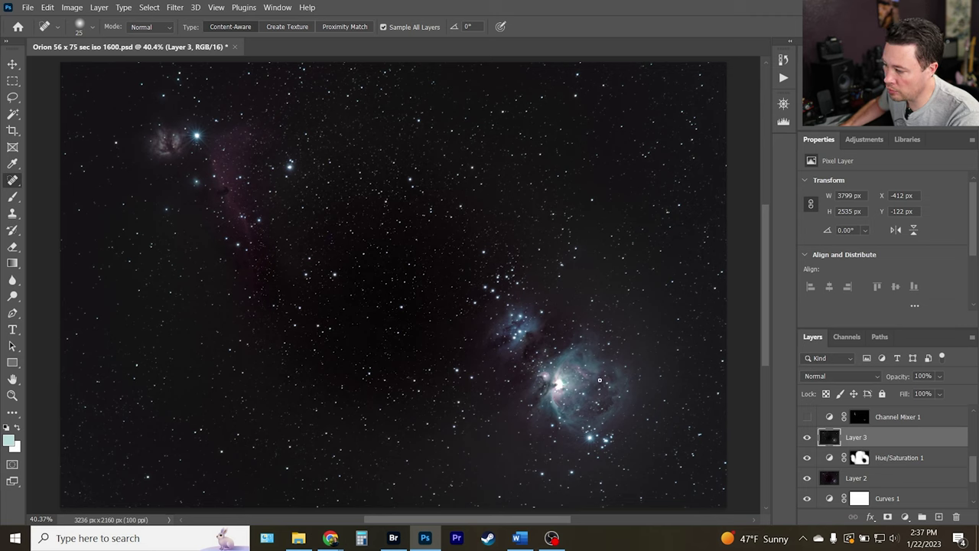
{"action": "left_click", "coordinate": [807, 437]}
{"action": "left_click", "coordinate": [807, 437]}
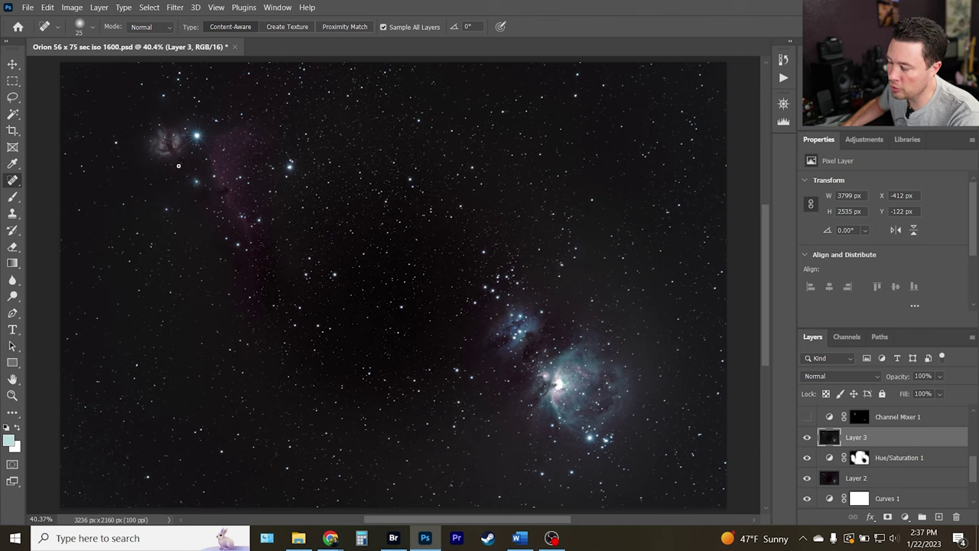
{"action": "left_click", "coordinate": [807, 437]}
{"action": "left_click", "coordinate": [808, 438]}
Select Channel Mixer 1, make it visible and compare the nebula colours with the adjustment hidden and shown
{"action": "scroll", "coordinate": [808, 440], "scroll_direction": "up", "scroll_amount": 1}
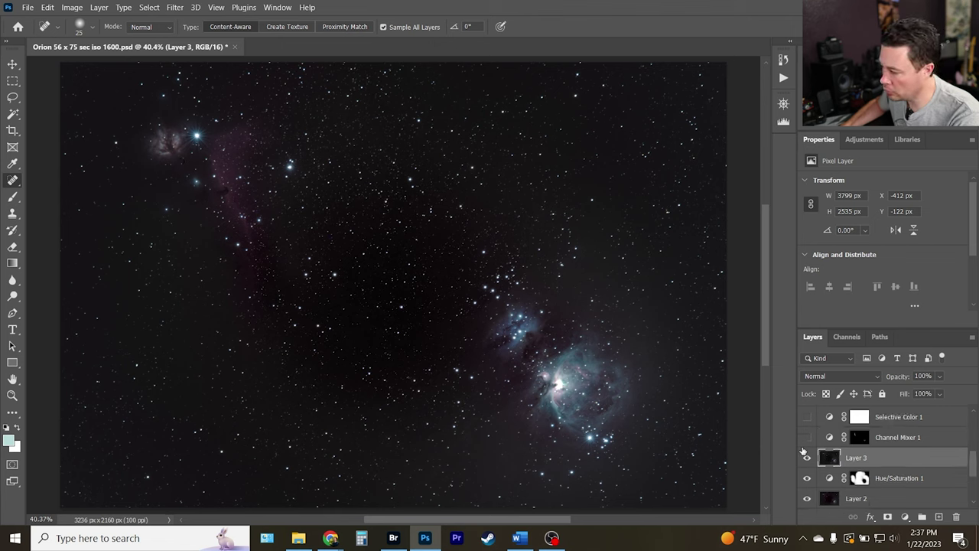
{"action": "scroll", "coordinate": [834, 459], "scroll_direction": "up", "scroll_amount": 1}
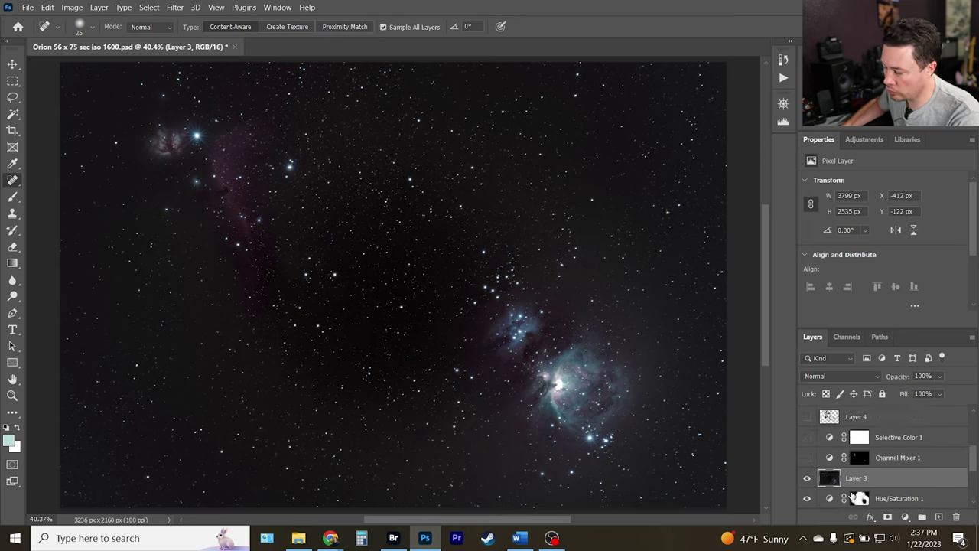
{"action": "left_click", "coordinate": [886, 459]}
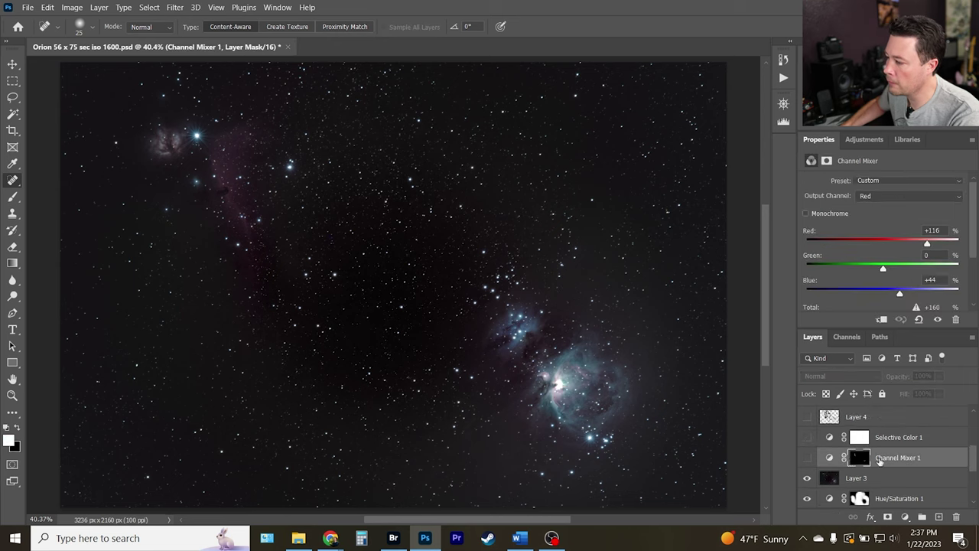
{"action": "left_click", "coordinate": [810, 459]}
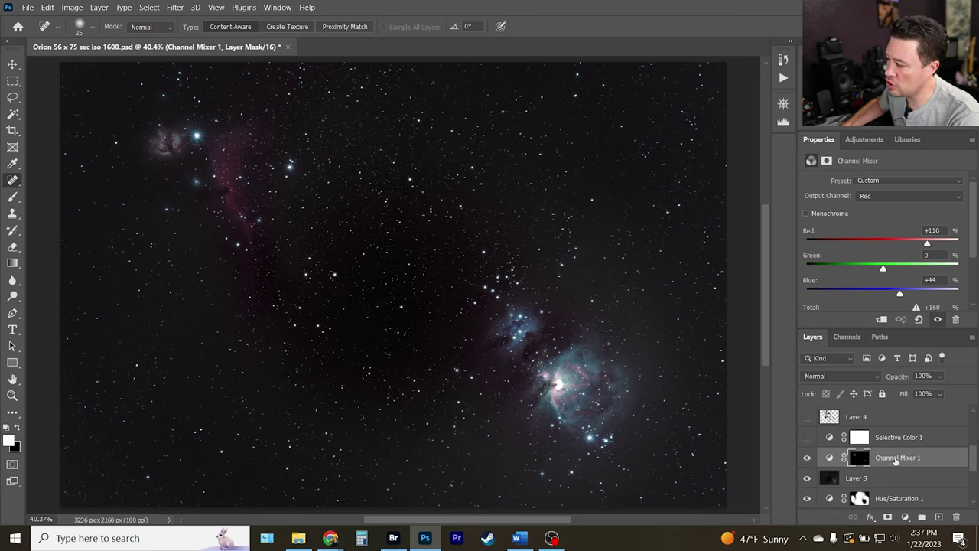
{"action": "left_click", "coordinate": [808, 457]}
{"action": "left_click", "coordinate": [807, 457]}
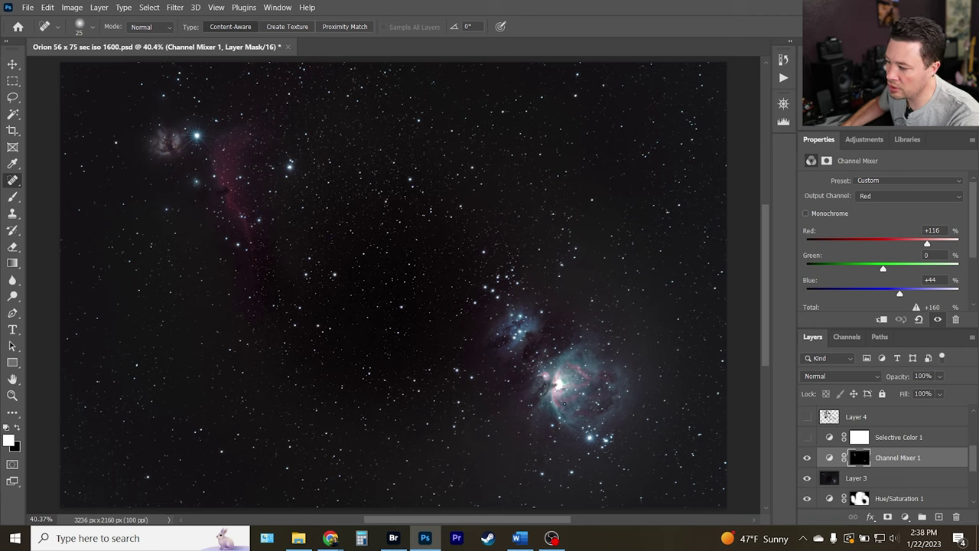
Open the settings of Selective Color 1, make the adjustment visible and compare the reds with and without it
{"action": "left_click", "coordinate": [807, 437]}
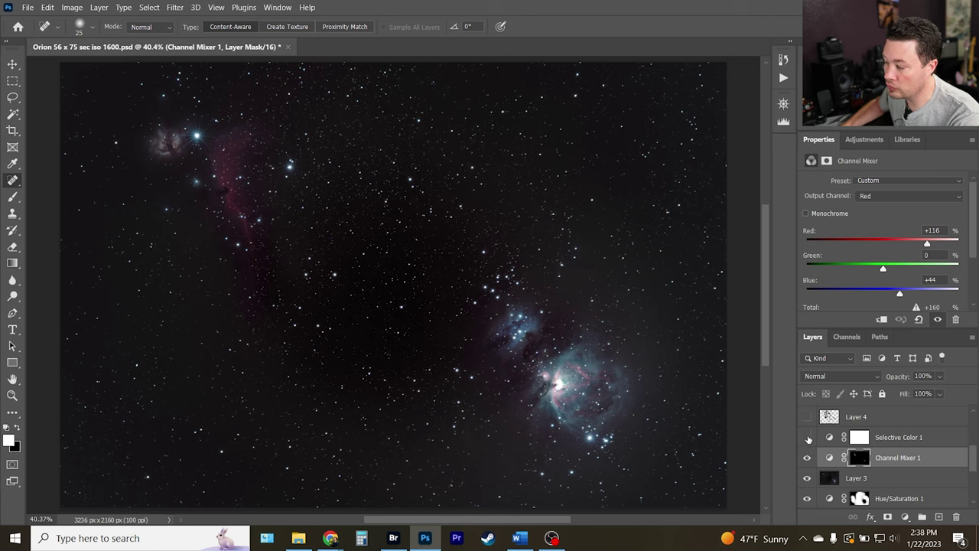
{"action": "left_click", "coordinate": [857, 437]}
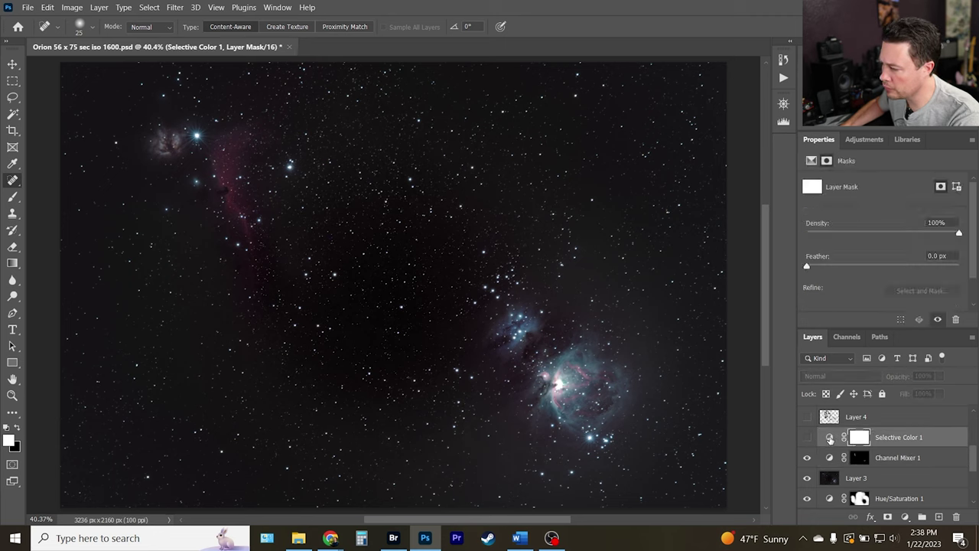
{"action": "left_click", "coordinate": [830, 438]}
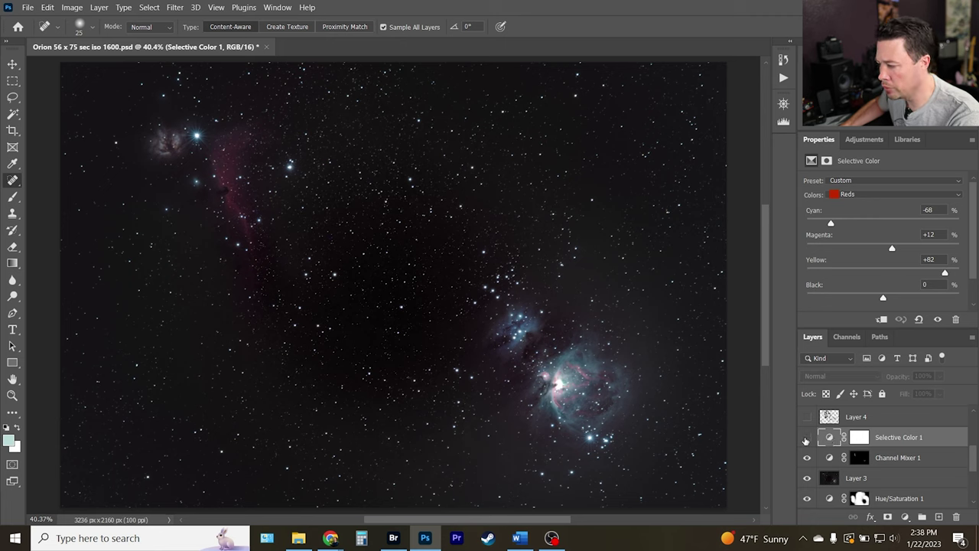
{"action": "left_click", "coordinate": [806, 437]}
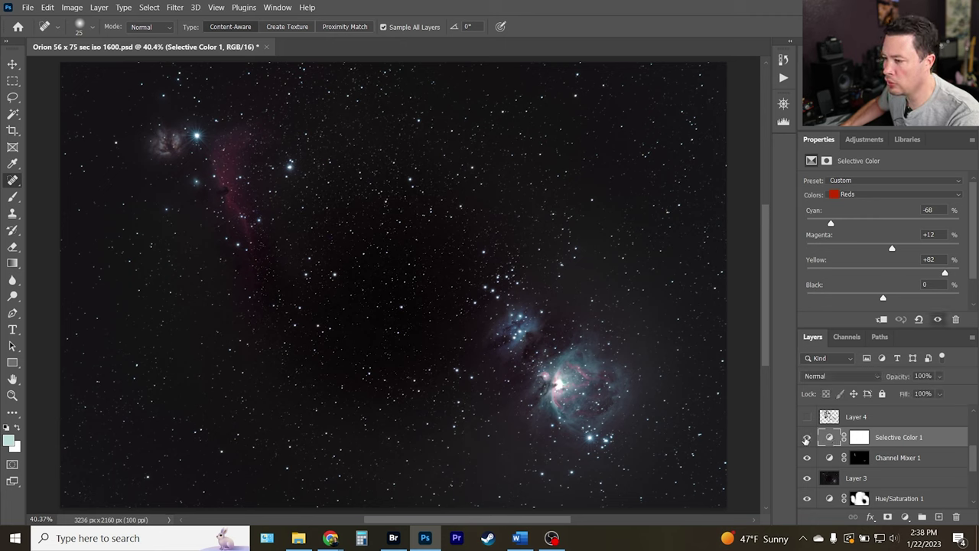
{"action": "left_click", "coordinate": [807, 437]}
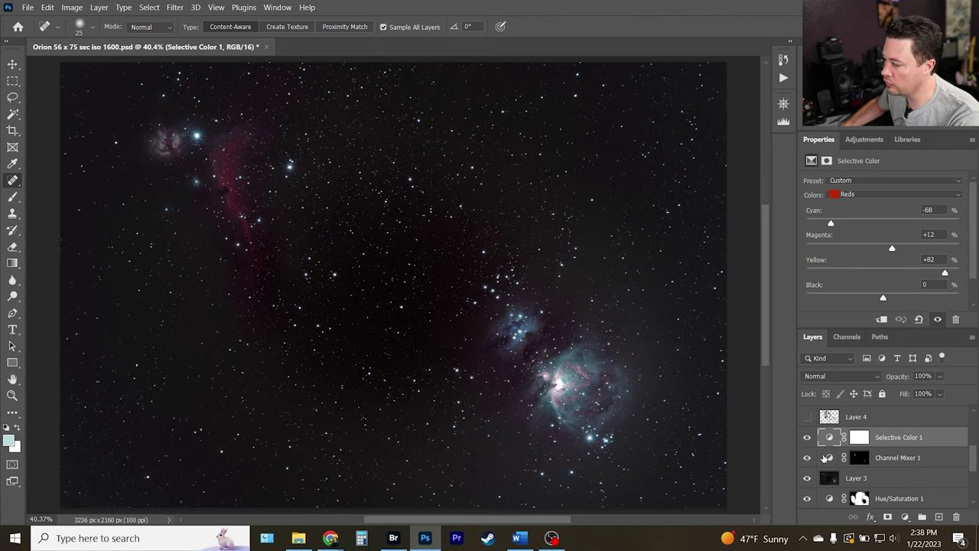
Select Layer 4, make it visible and compare the star field with that layer hidden and shown
{"action": "scroll", "coordinate": [842, 473], "scroll_direction": "up", "scroll_amount": 1}
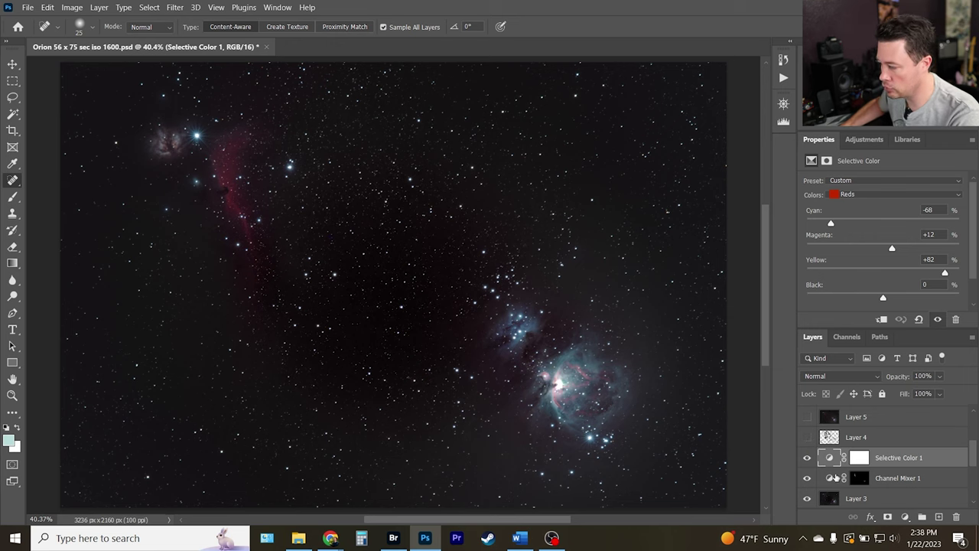
{"action": "scroll", "coordinate": [833, 474], "scroll_direction": "up", "scroll_amount": 1}
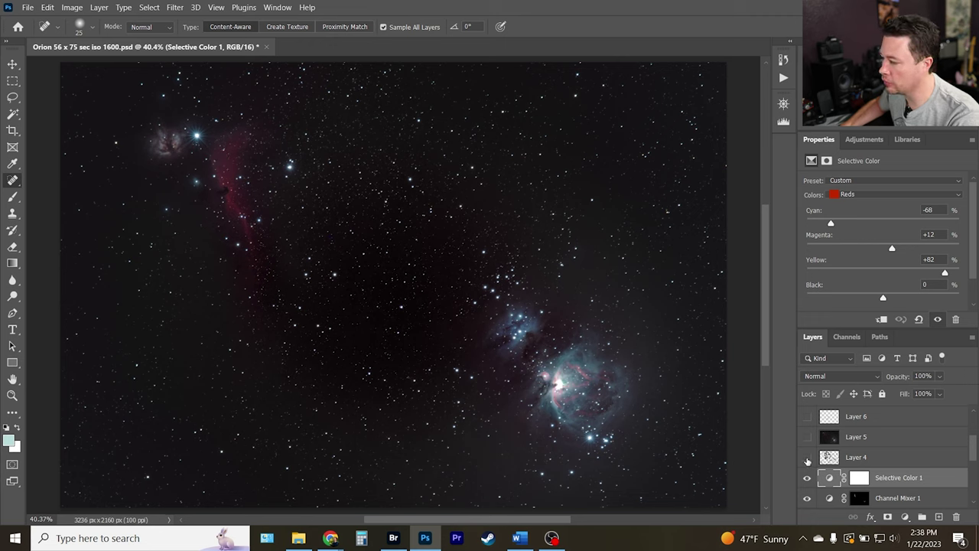
{"action": "left_click", "coordinate": [868, 457]}
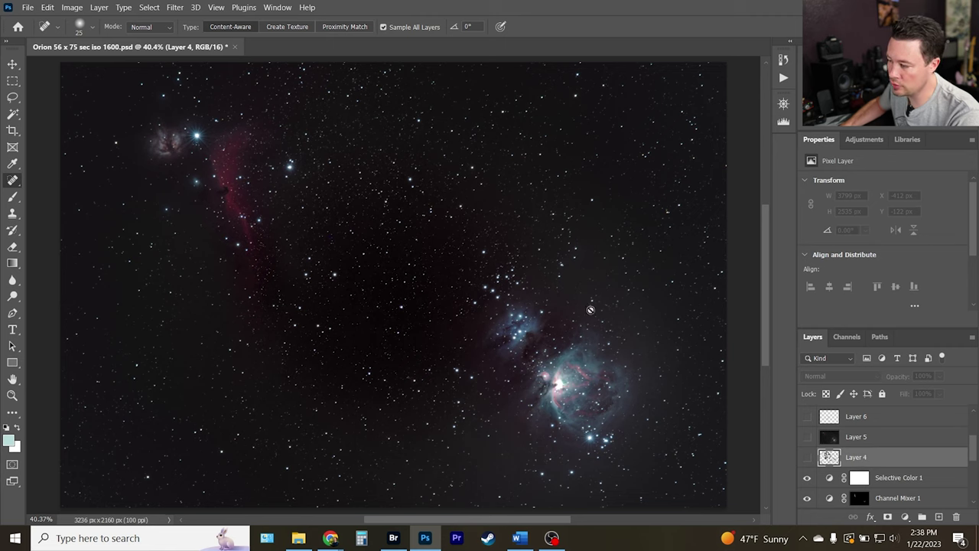
{"action": "left_click", "coordinate": [808, 458]}
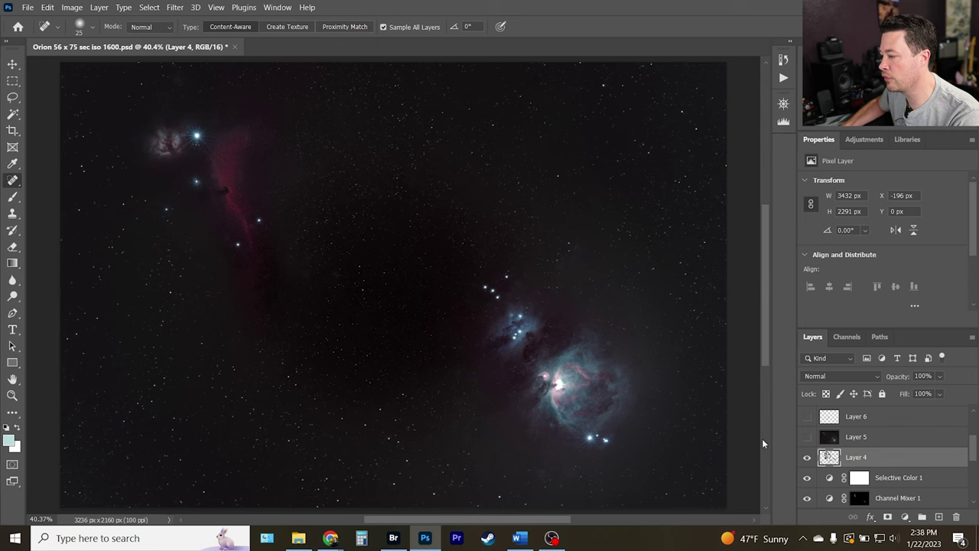
{"action": "left_click", "coordinate": [807, 458]}
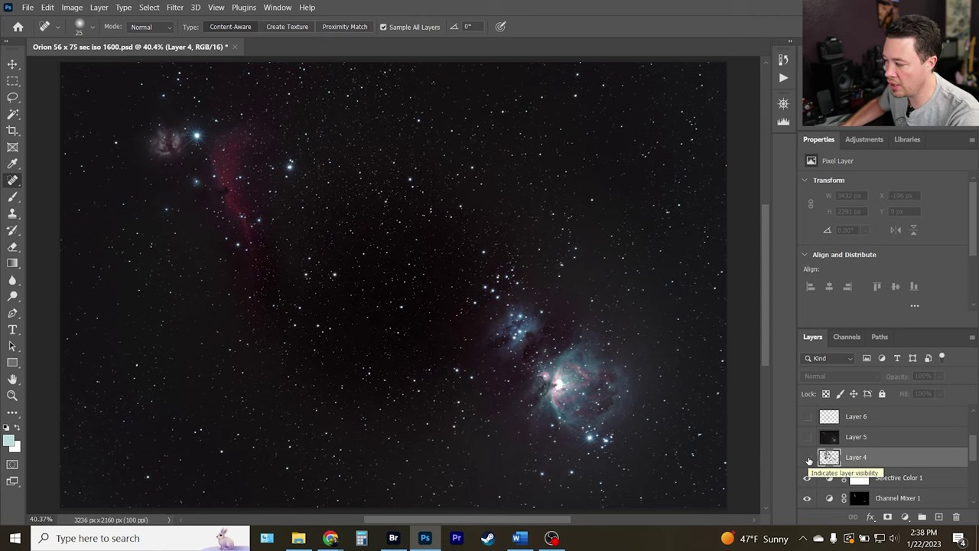
{"action": "left_click", "coordinate": [808, 457]}
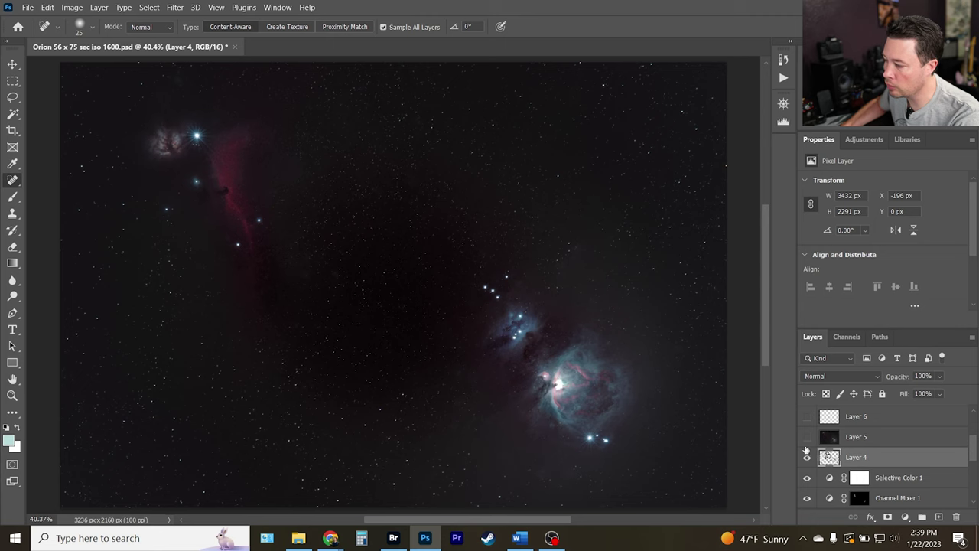
Hide and reshow Layer 4 once more to check its effect on the star field
{"action": "left_click", "coordinate": [806, 457]}
{"action": "left_click", "coordinate": [806, 456]}
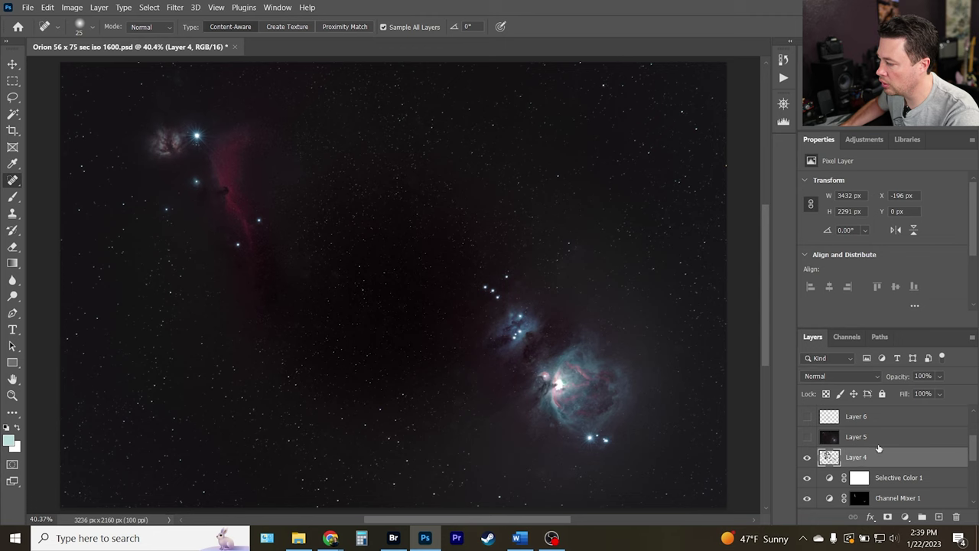
Select Layer 5, make it visible and compare the background and nebulae with that layer hidden and shown
{"action": "scroll", "coordinate": [809, 444], "scroll_direction": "up", "scroll_amount": 1}
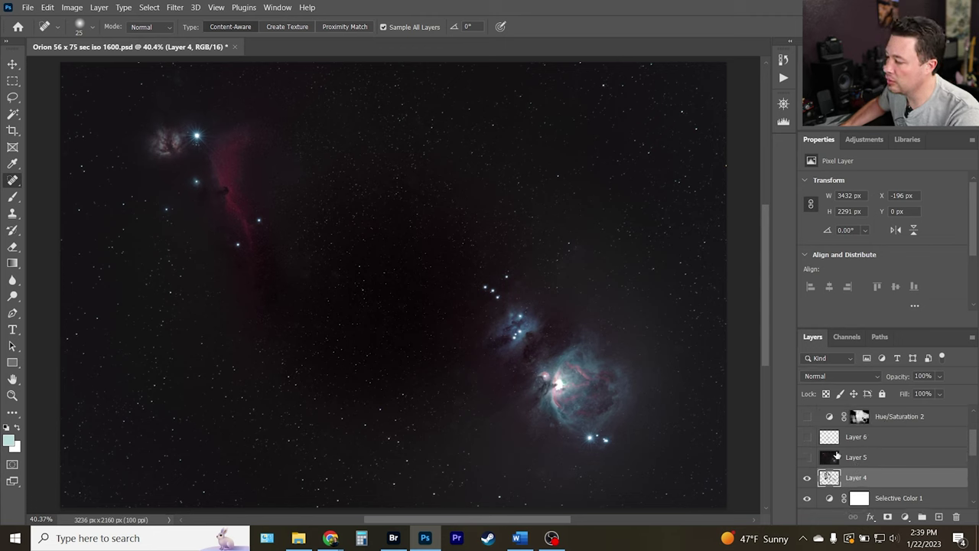
{"action": "left_click", "coordinate": [832, 458]}
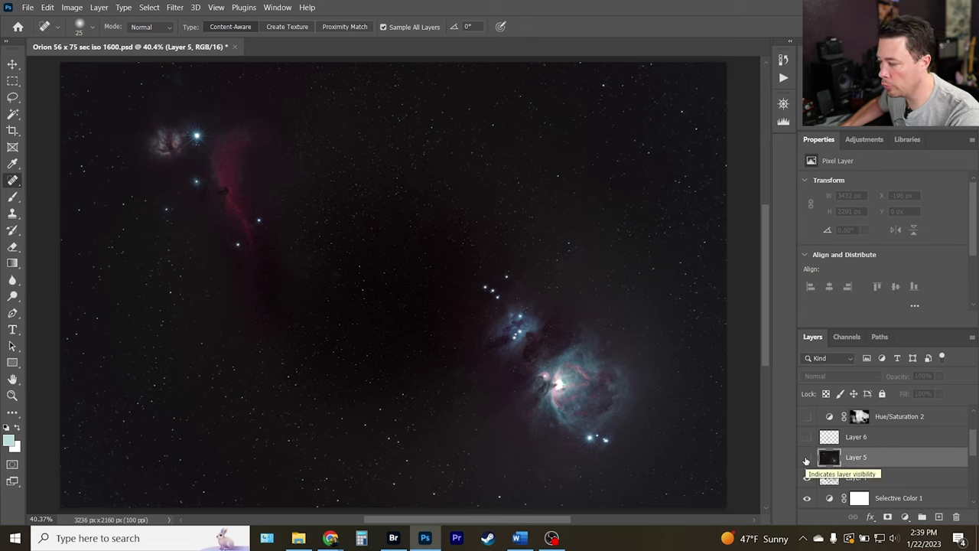
{"action": "left_click", "coordinate": [807, 458]}
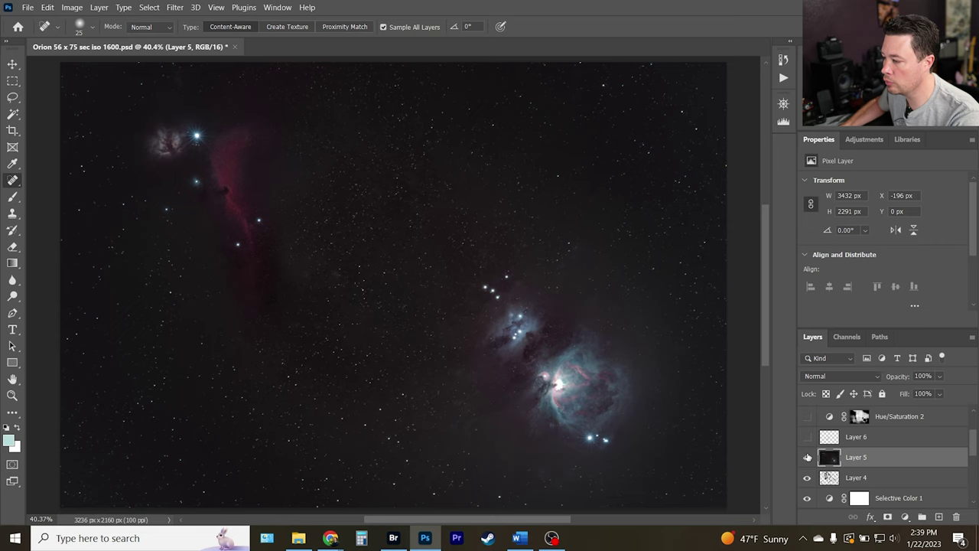
{"action": "left_click", "coordinate": [807, 457]}
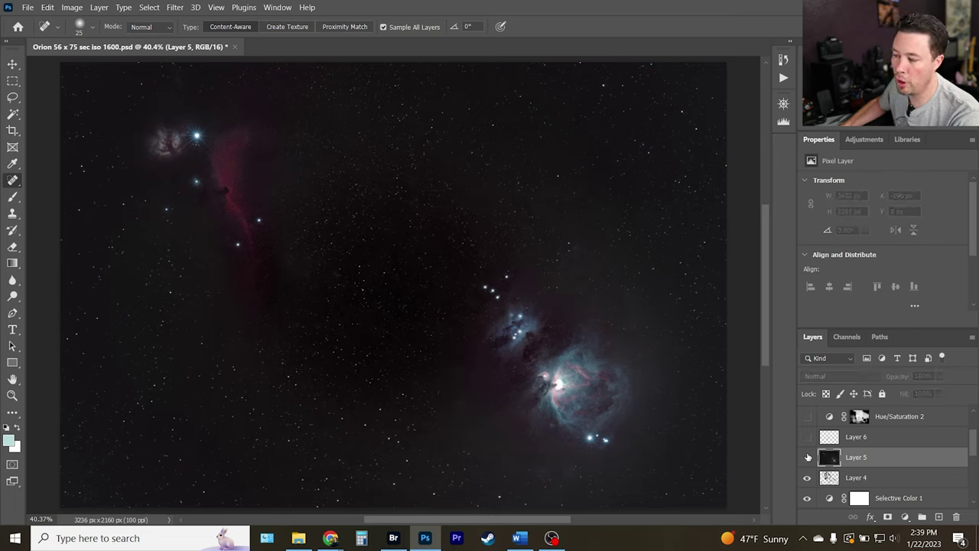
{"action": "left_click", "coordinate": [808, 457]}
{"action": "left_click", "coordinate": [807, 457]}
{"action": "left_click", "coordinate": [807, 457]}
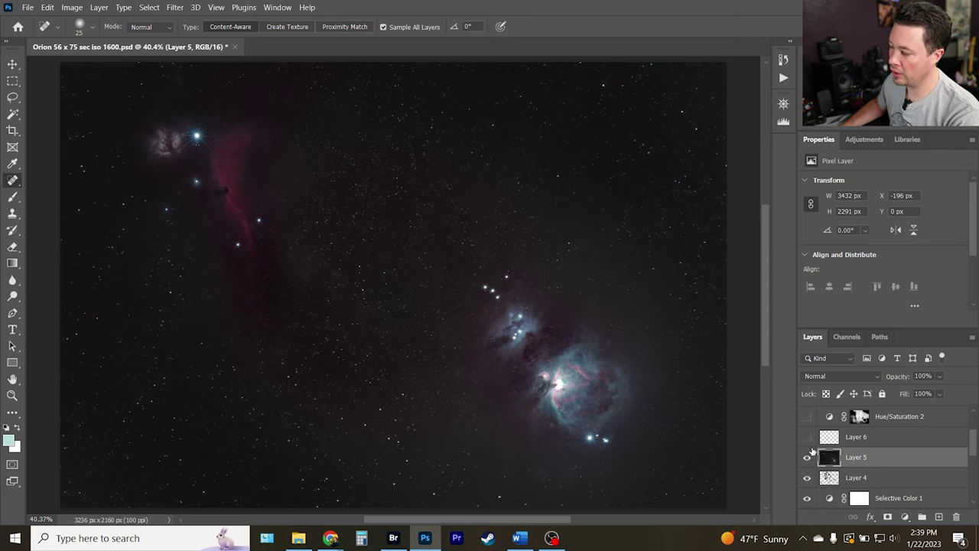
Select Layer 6, make it visible and check its effect on the image
{"action": "left_click", "coordinate": [831, 437]}
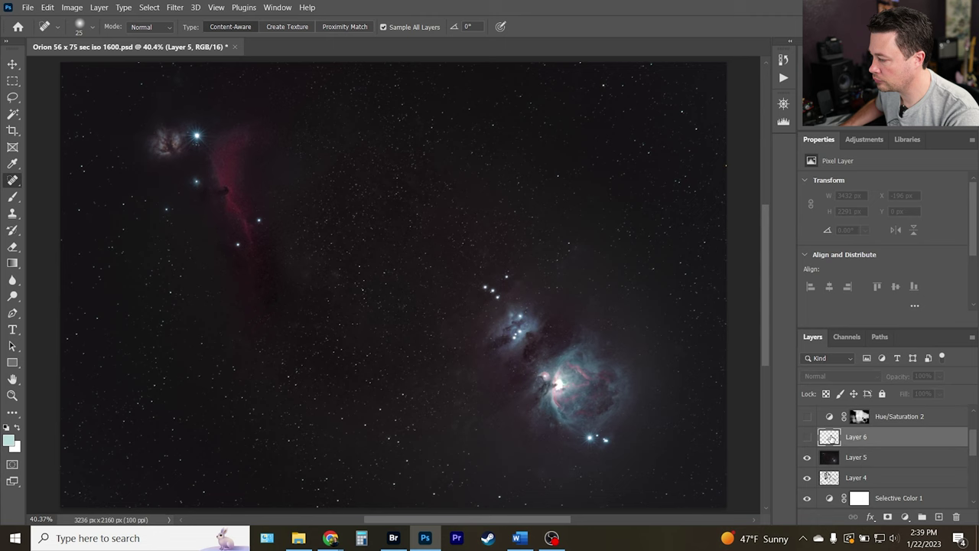
{"action": "left_click", "coordinate": [806, 436]}
{"action": "left_click", "coordinate": [806, 436]}
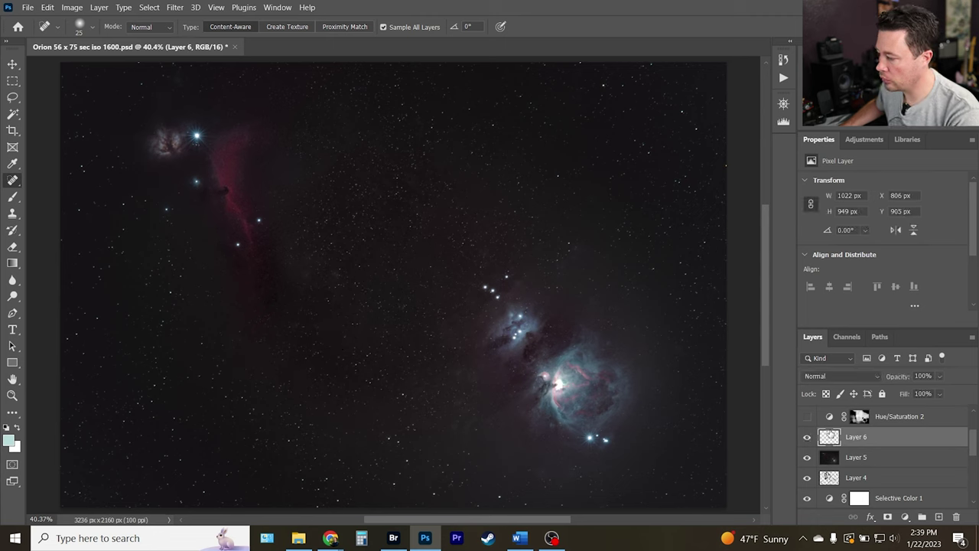
Open the settings of Hue/Saturation 2, make the adjustment visible and compare the background colour with it hidden and shown
{"action": "scroll", "coordinate": [878, 439], "scroll_direction": "up", "scroll_amount": 2}
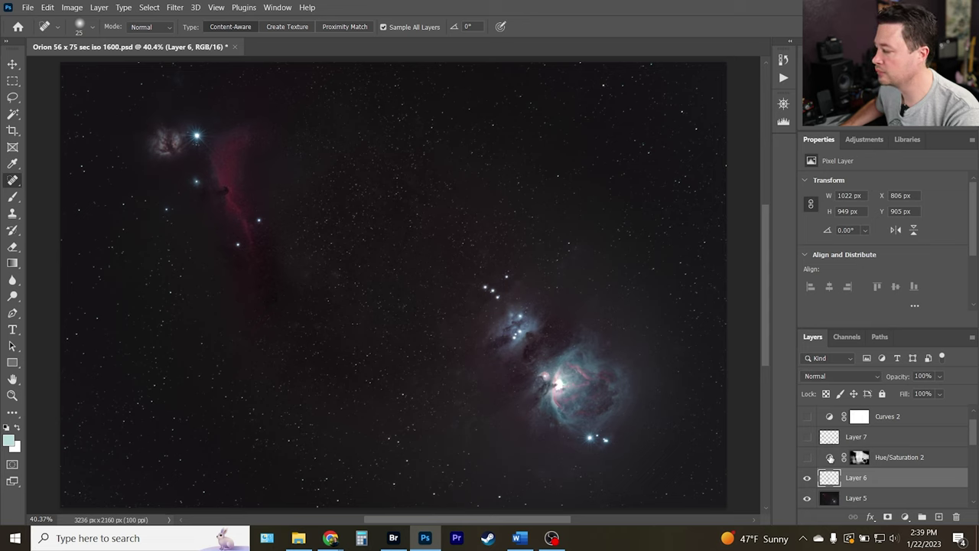
{"action": "left_click", "coordinate": [831, 458]}
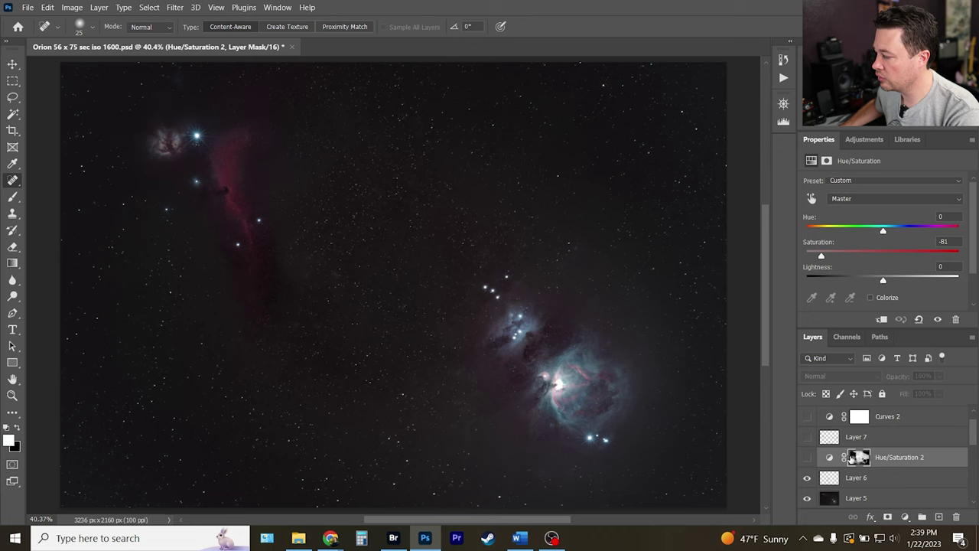
{"action": "left_click", "coordinate": [807, 458]}
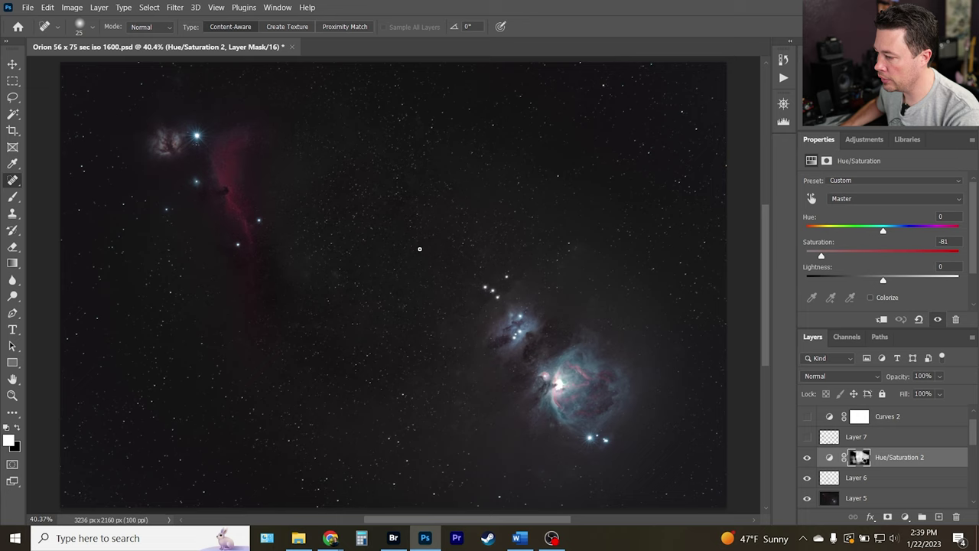
{"action": "left_click", "coordinate": [807, 459]}
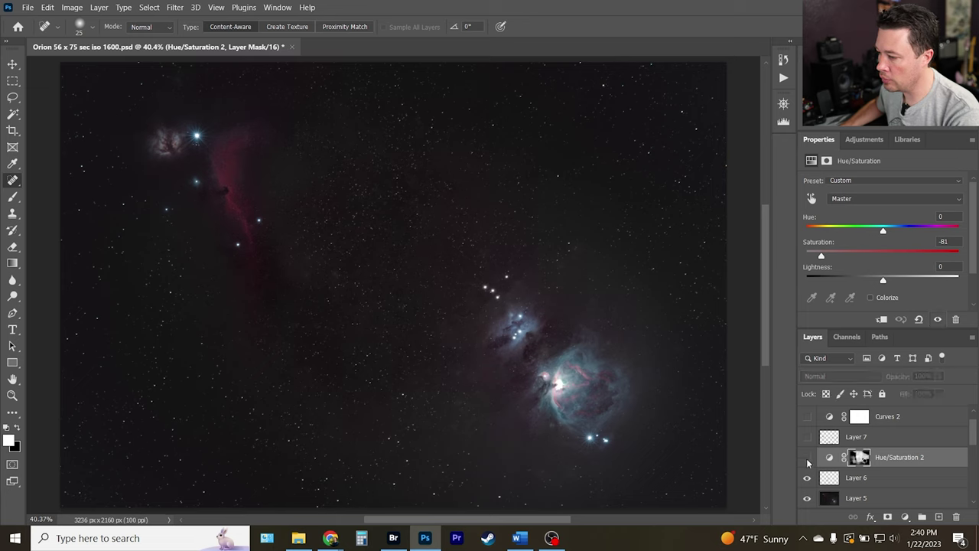
{"action": "left_click", "coordinate": [807, 458]}
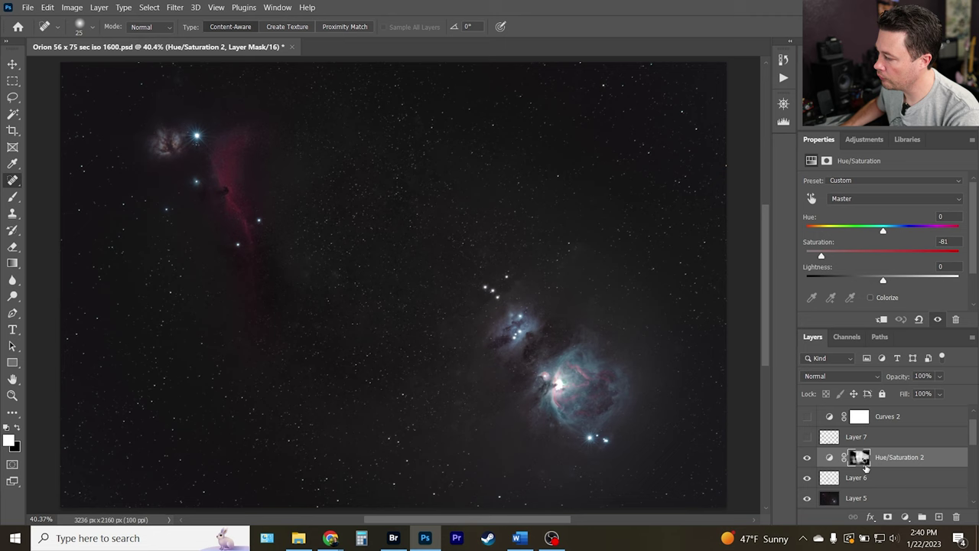
Select Layer 7 and make it visible above Hue/Saturation 2
{"action": "left_click", "coordinate": [828, 438]}
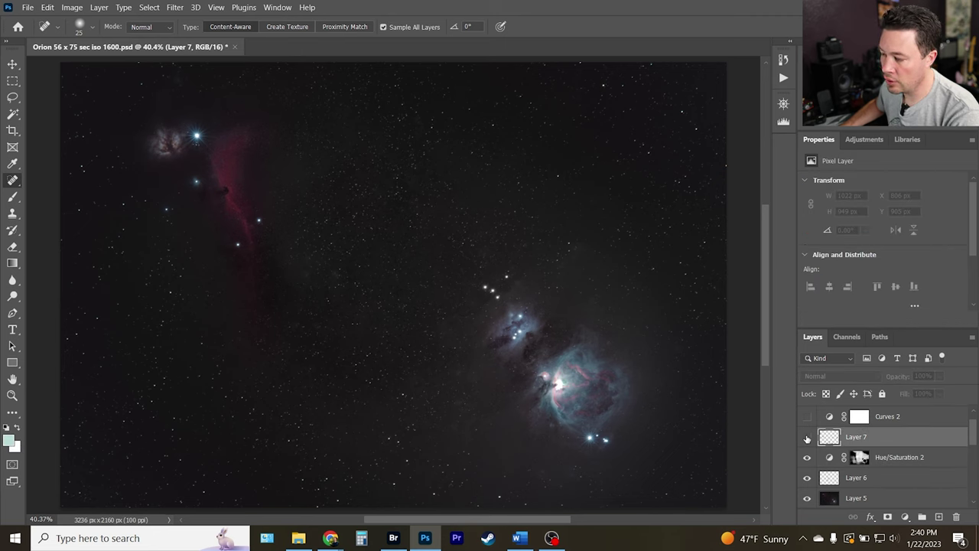
{"action": "left_click", "coordinate": [807, 437]}
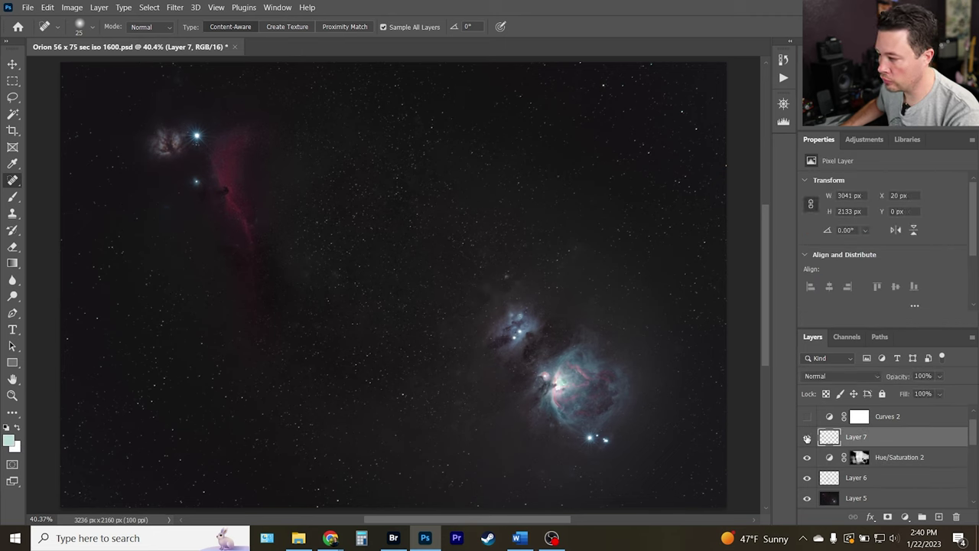